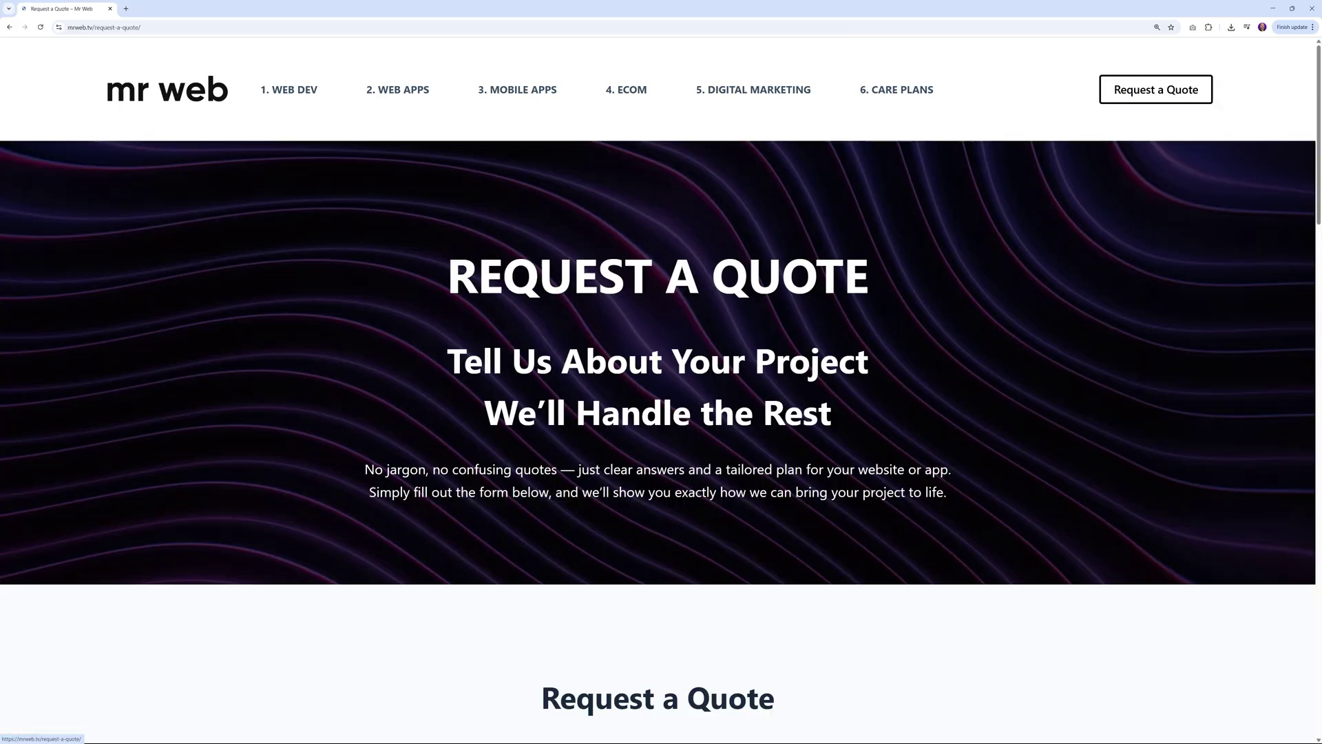
Scroll down the Request a Quote page to the project enquiry form and back to the top
scroll(1311, 311, "down", 7)
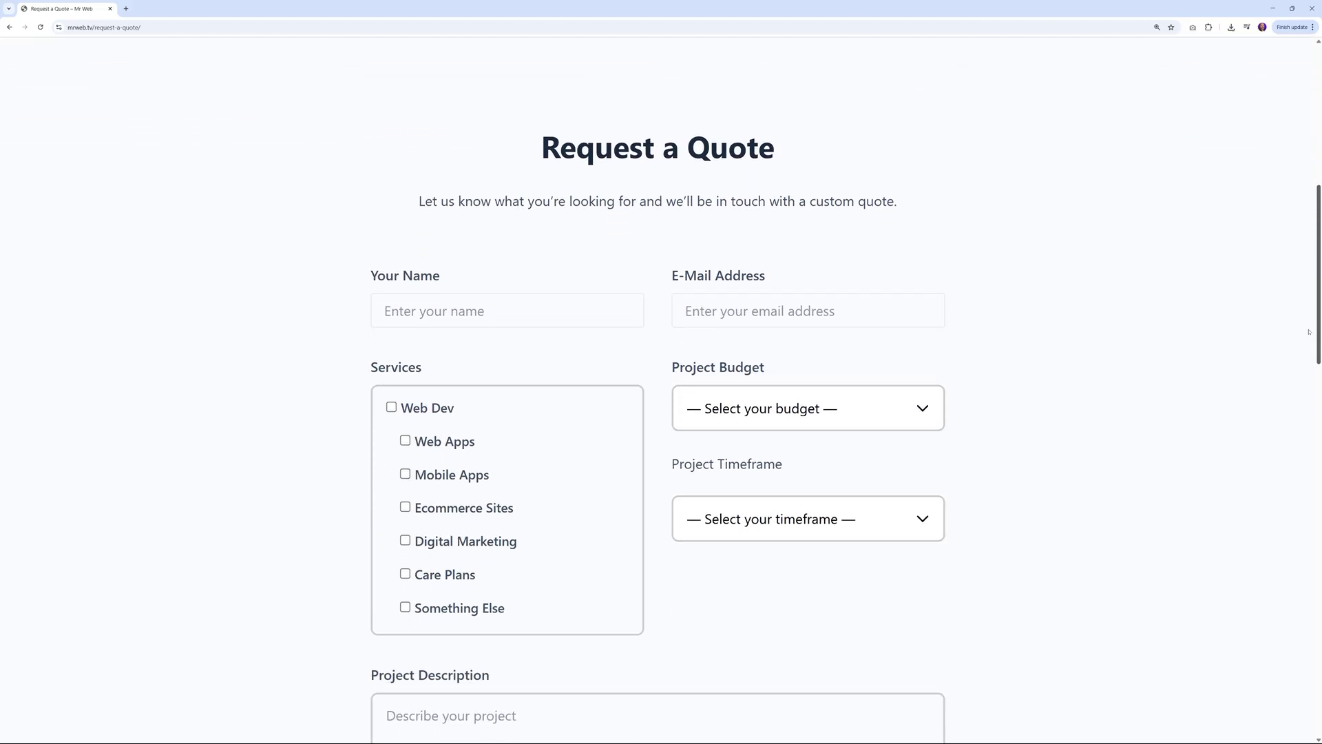
scroll(1299, 239, "up", 5)
scroll(1297, 199, "up", 3)
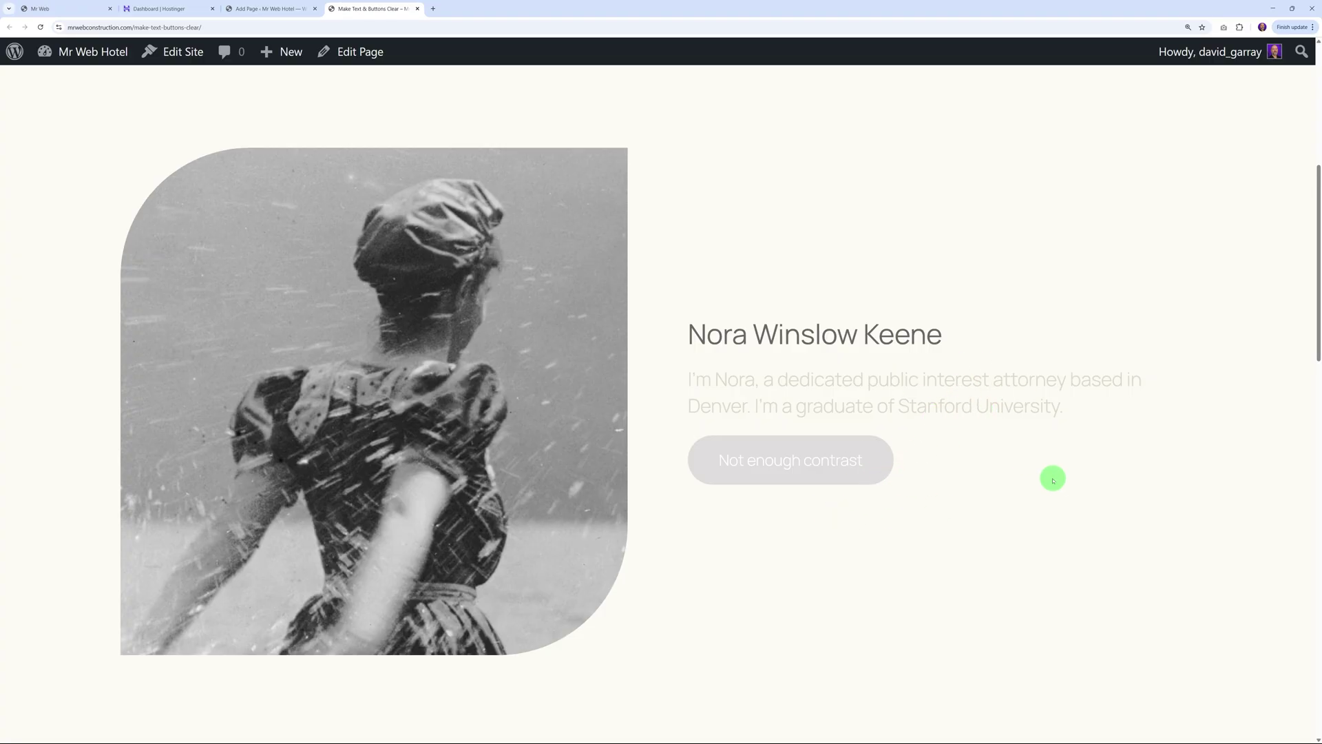
Scroll from the faded text section to the high-contrast section with dark text and a black button
scroll(1092, 465, "down", 10)
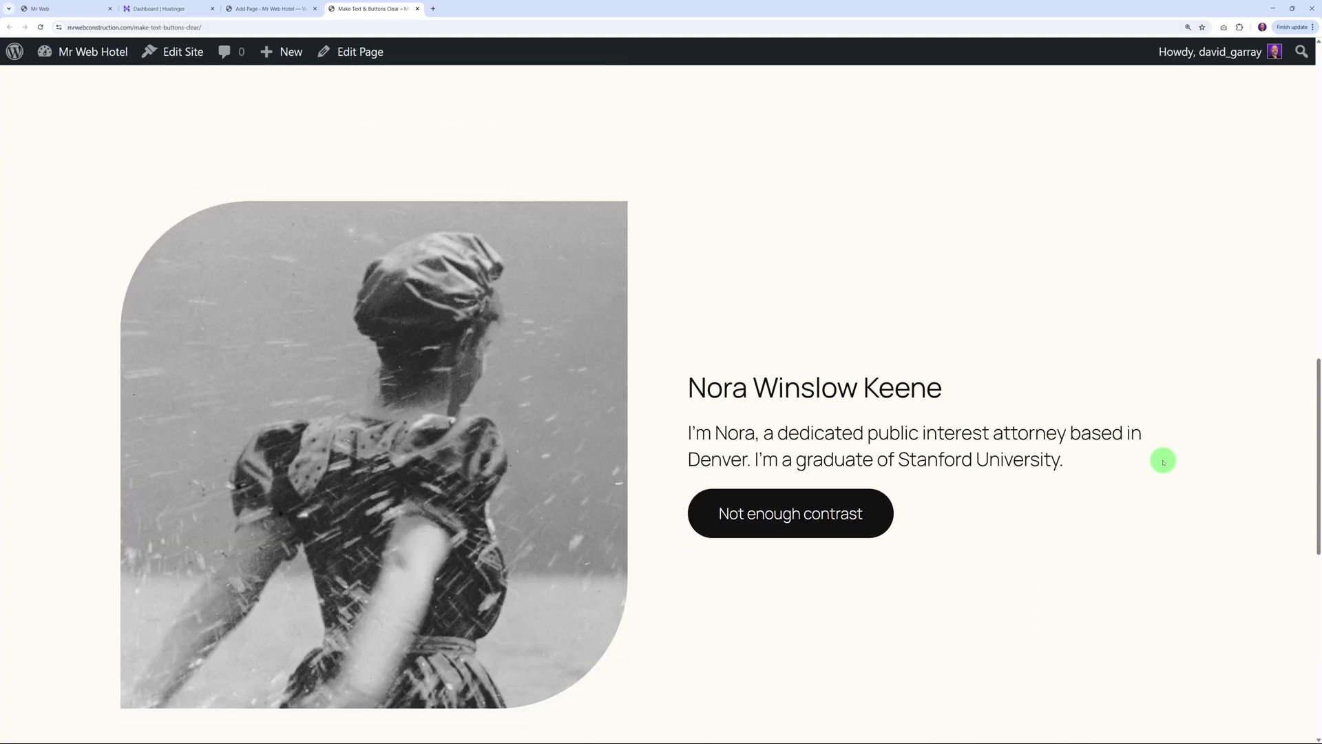
scroll(1016, 436, "up", 1)
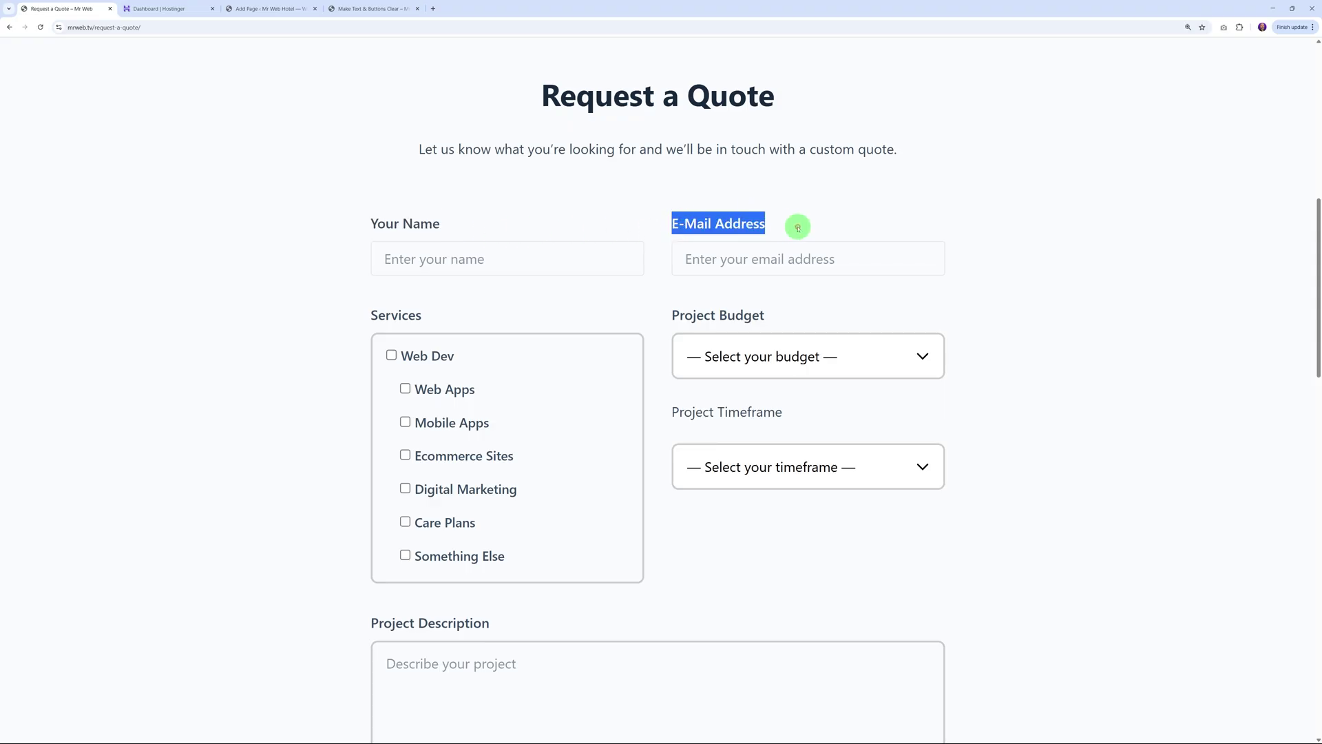
Highlight the Services label, then Tab through the quote form fields from name and e-mail to timeframe
left_click_drag(376, 314, 514, 313)
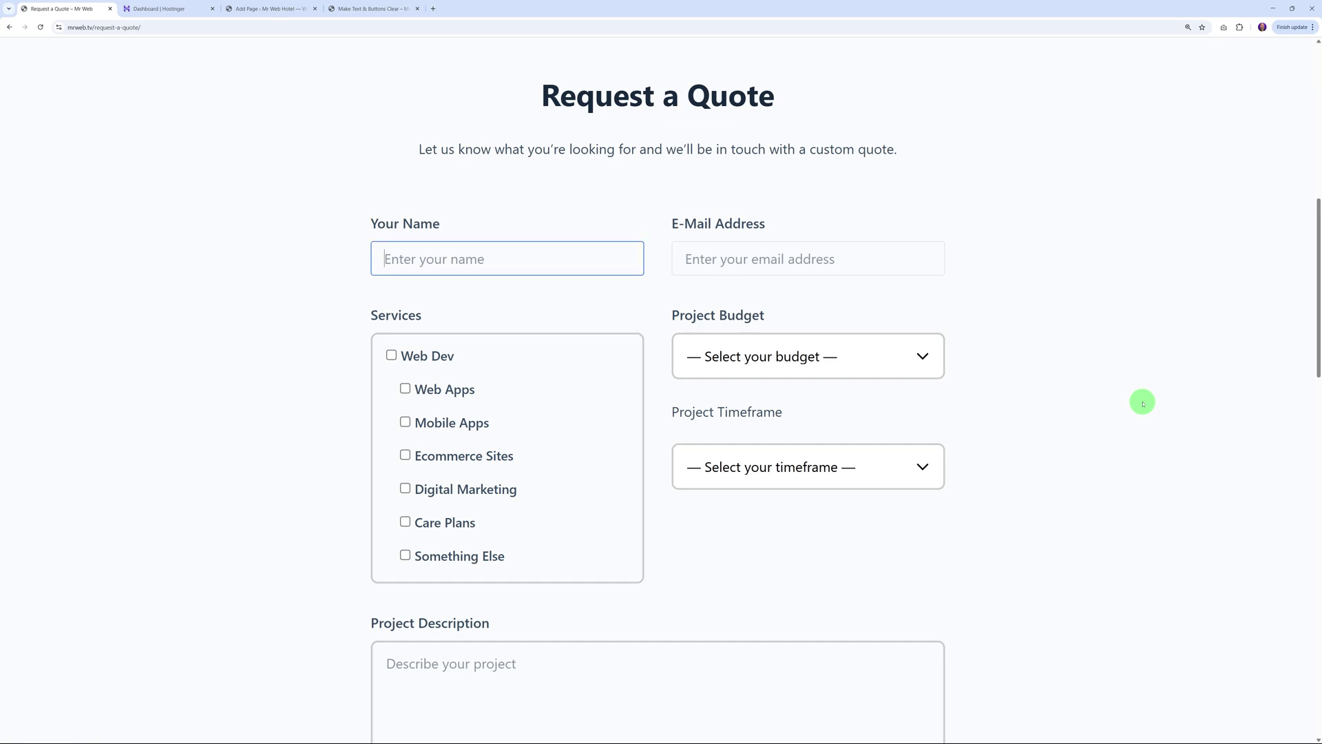
key("Tab")
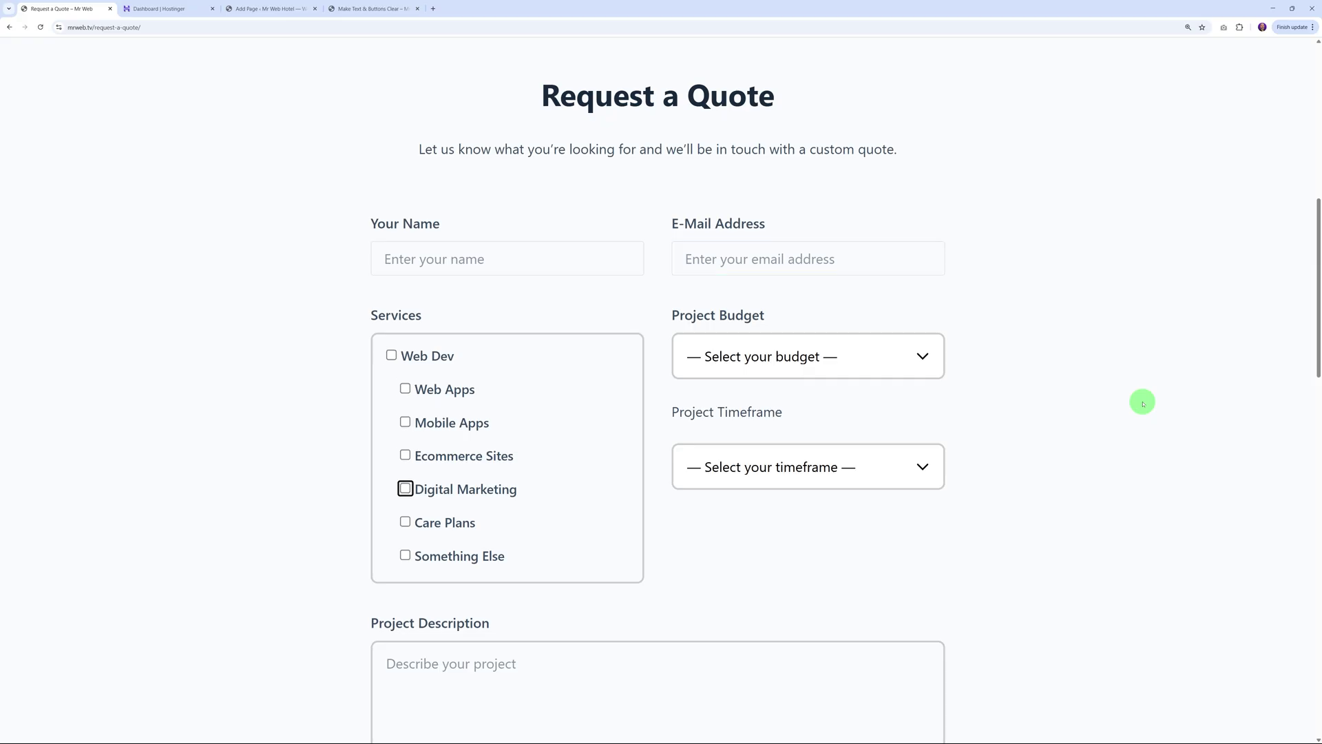
key("Tab")
key("Tab")
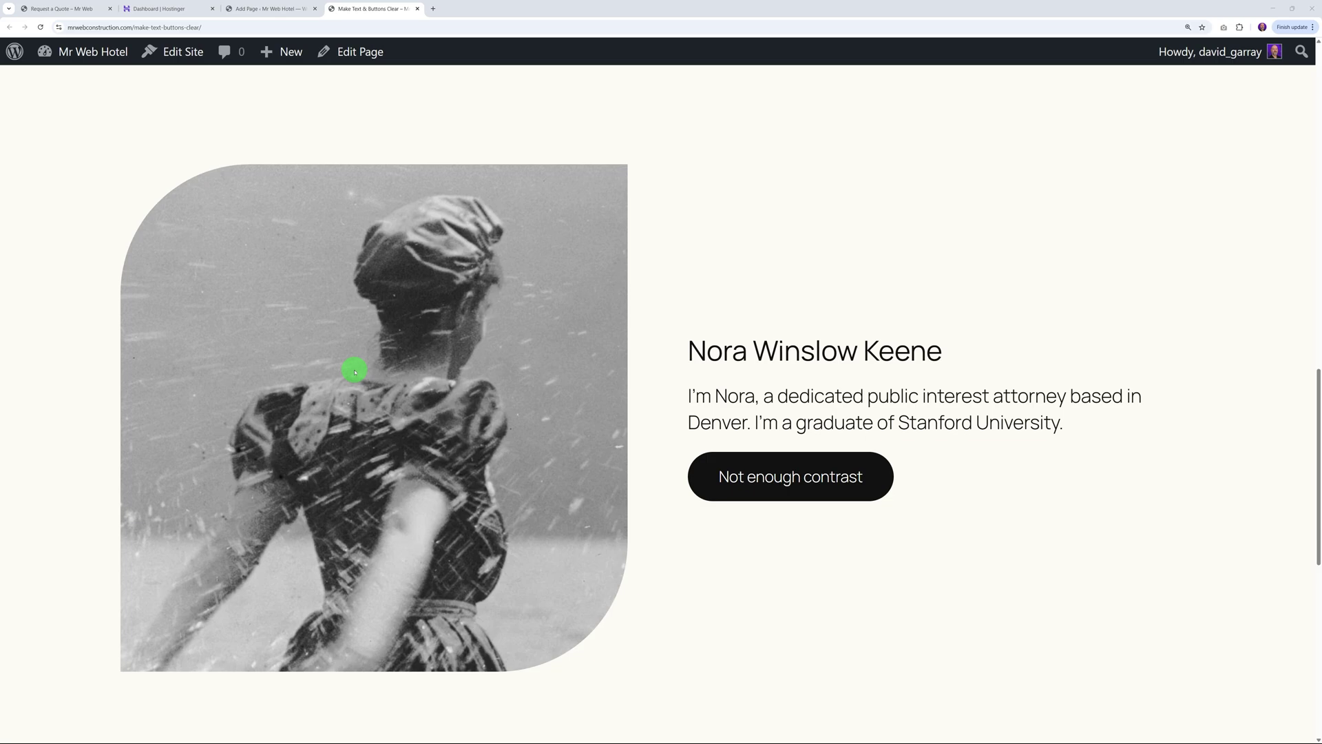
Inspect the beach photo in DevTools to read its alt text 'Woman on beach, splashing water.'
right_click(355, 372)
left_click(400, 476)
scroll(1054, 420, "down", 3)
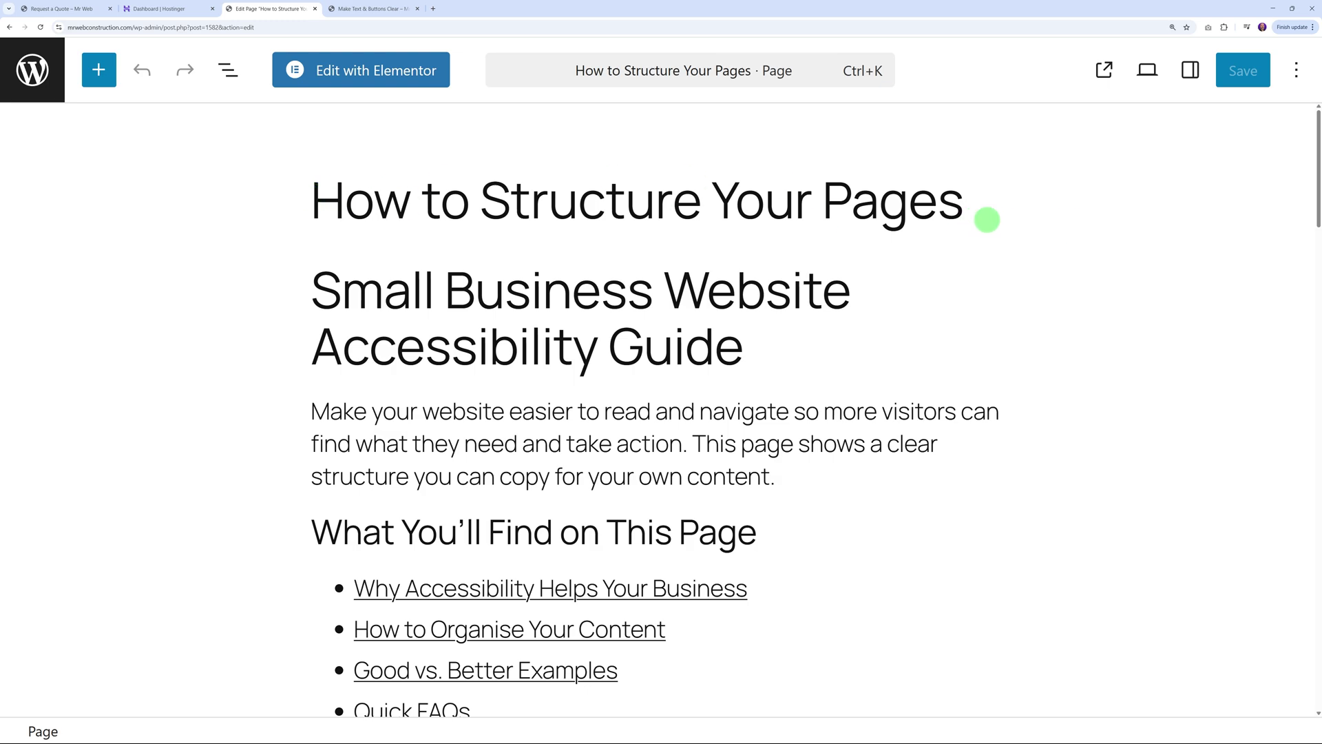
Check the levels of the Small Business, contents and Headings That Guide the Eye headings, then scroll to Quick FAQs
left_click(695, 293)
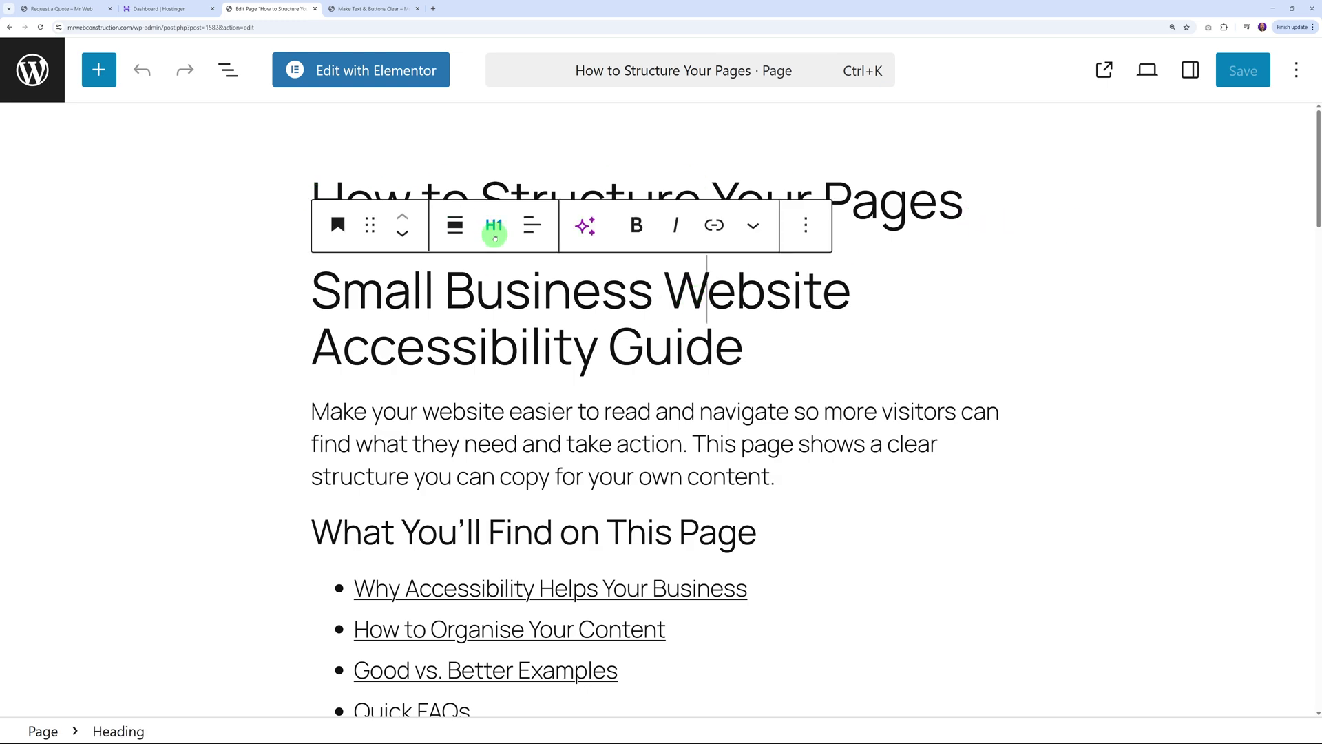
scroll(956, 410, "down", 3)
left_click(618, 362)
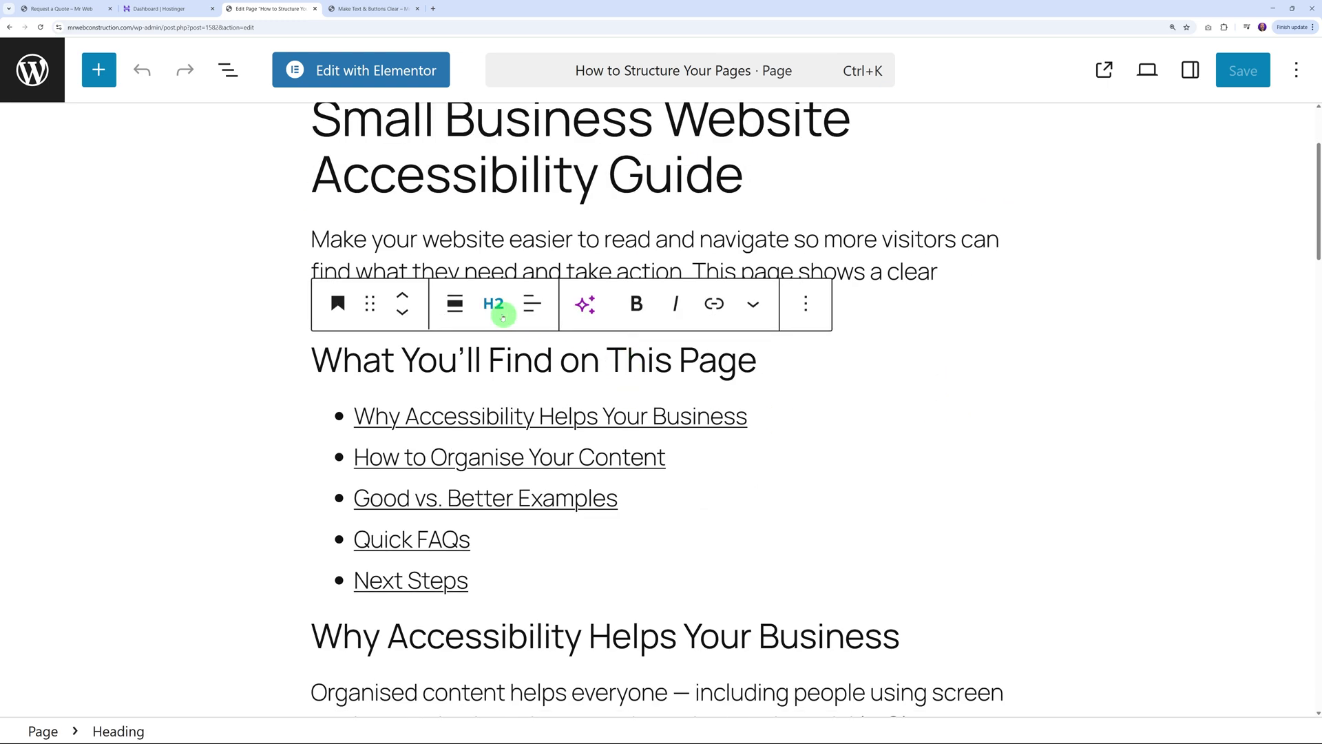
scroll(1036, 401, "down", 10)
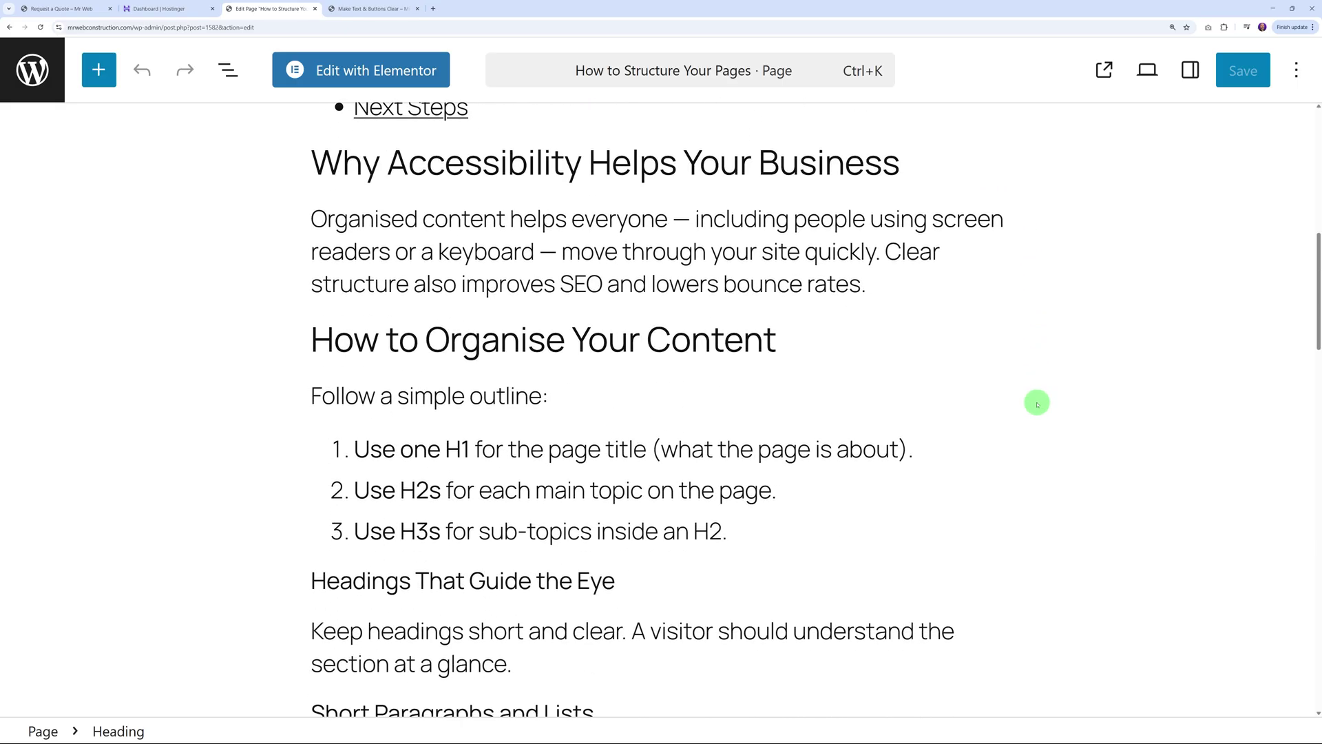
left_click(465, 455)
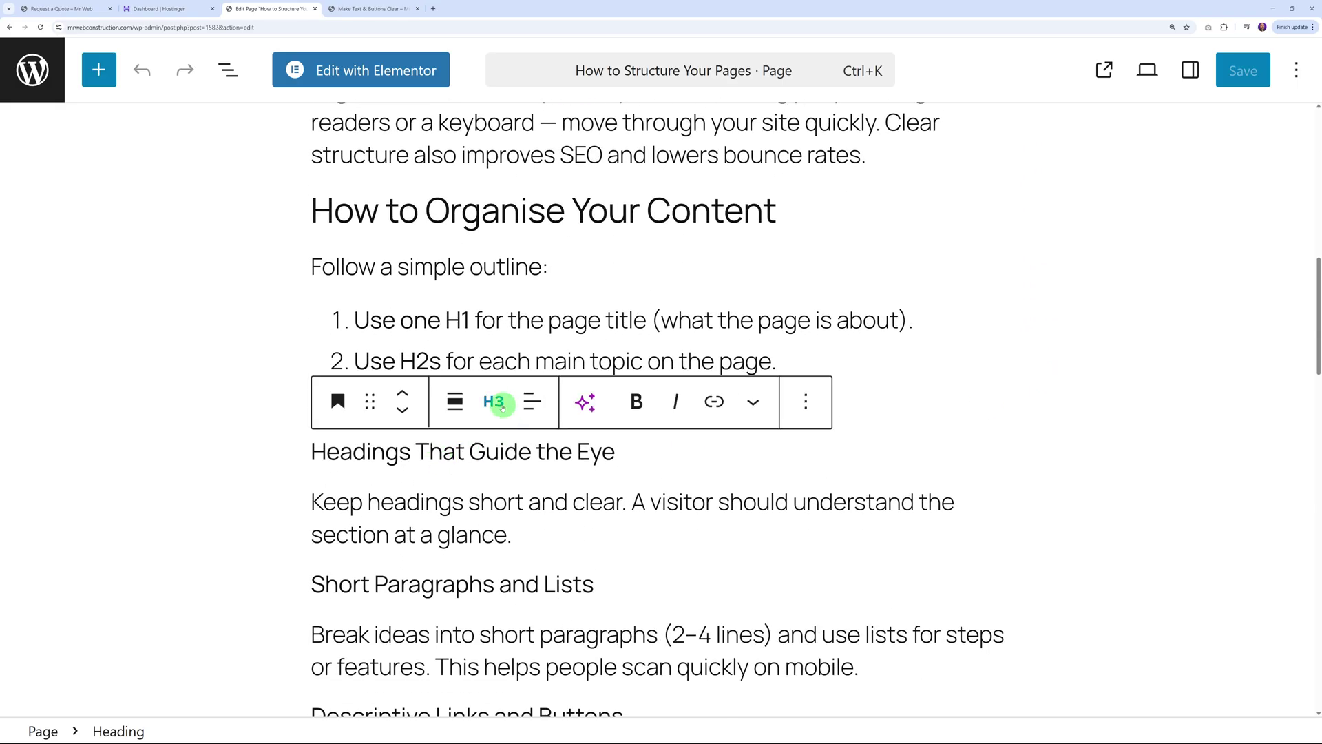
left_click(1095, 451)
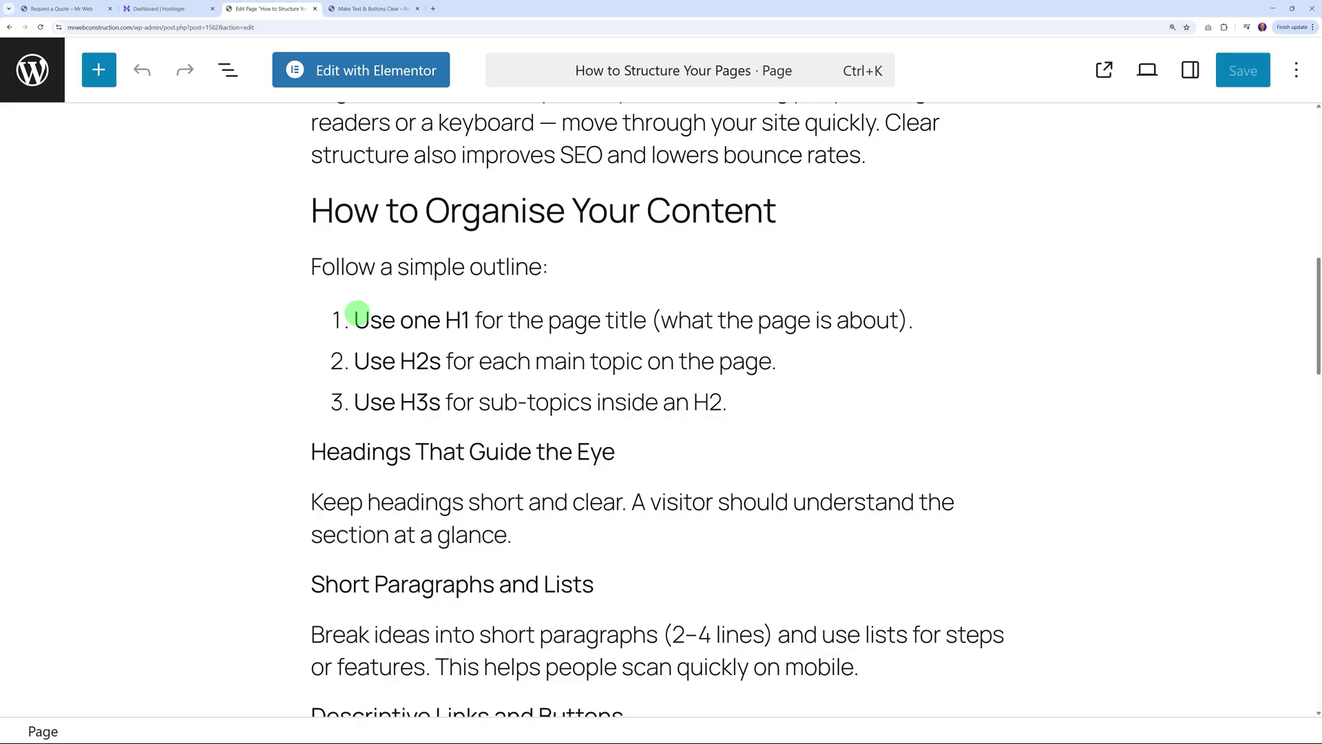
scroll(917, 399, "down", 12)
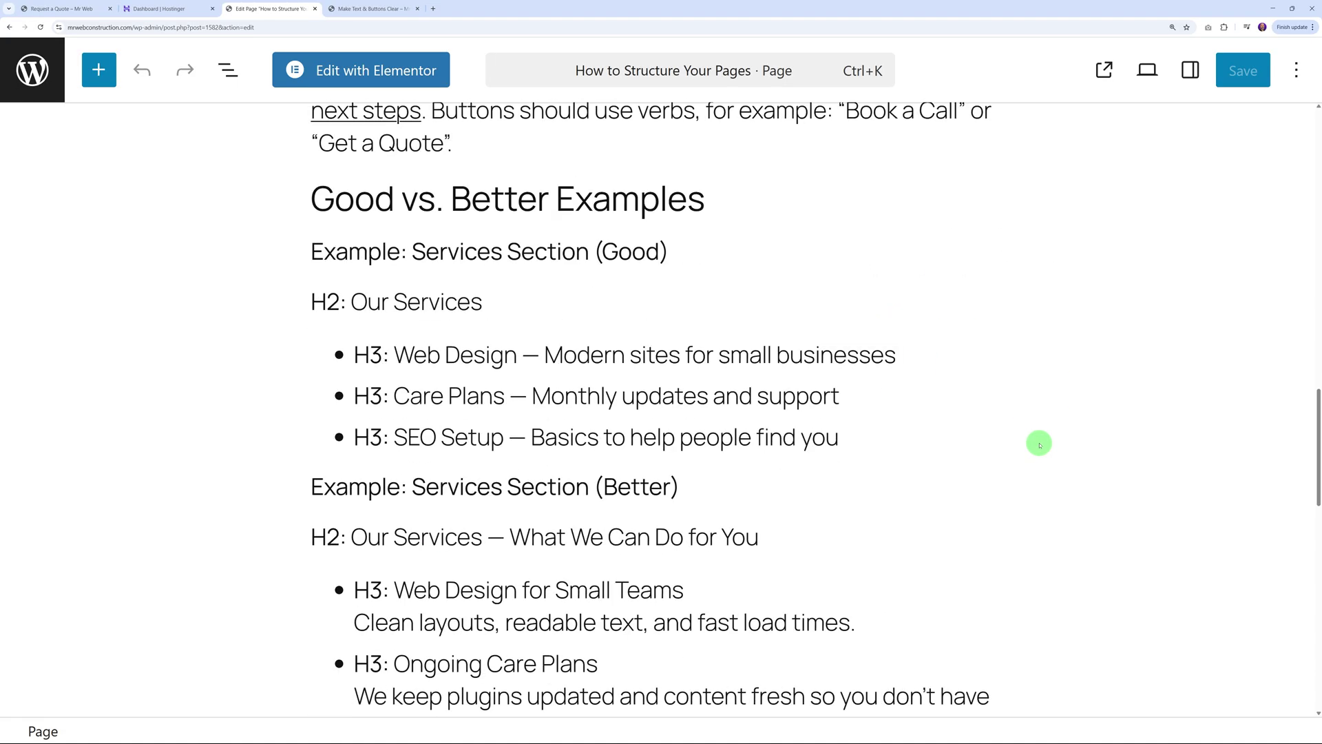
scroll(1039, 445, "down", 7)
scroll(1036, 428, "down", 1)
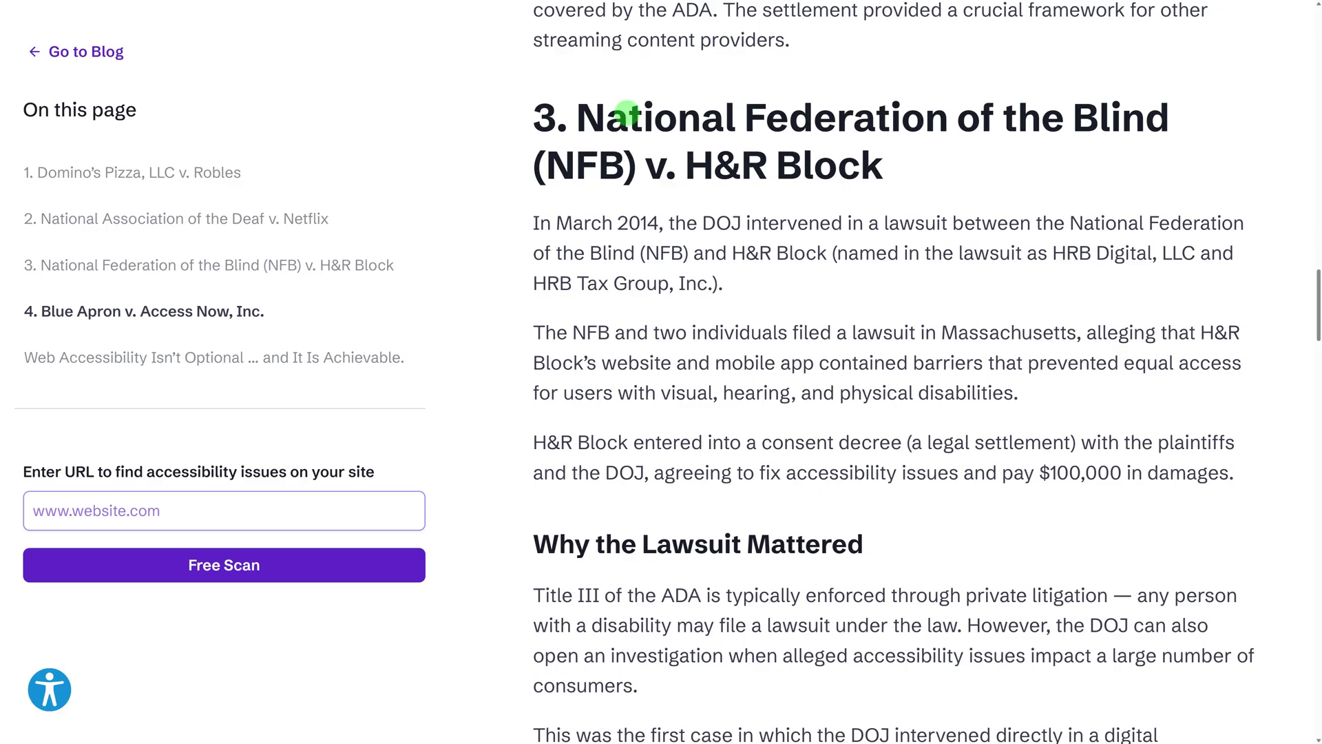
Highlight key lines in the NFB v. H&R Block and Fashion Nova $5.1m accessibility settlement articles
left_click_drag(585, 119, 878, 160)
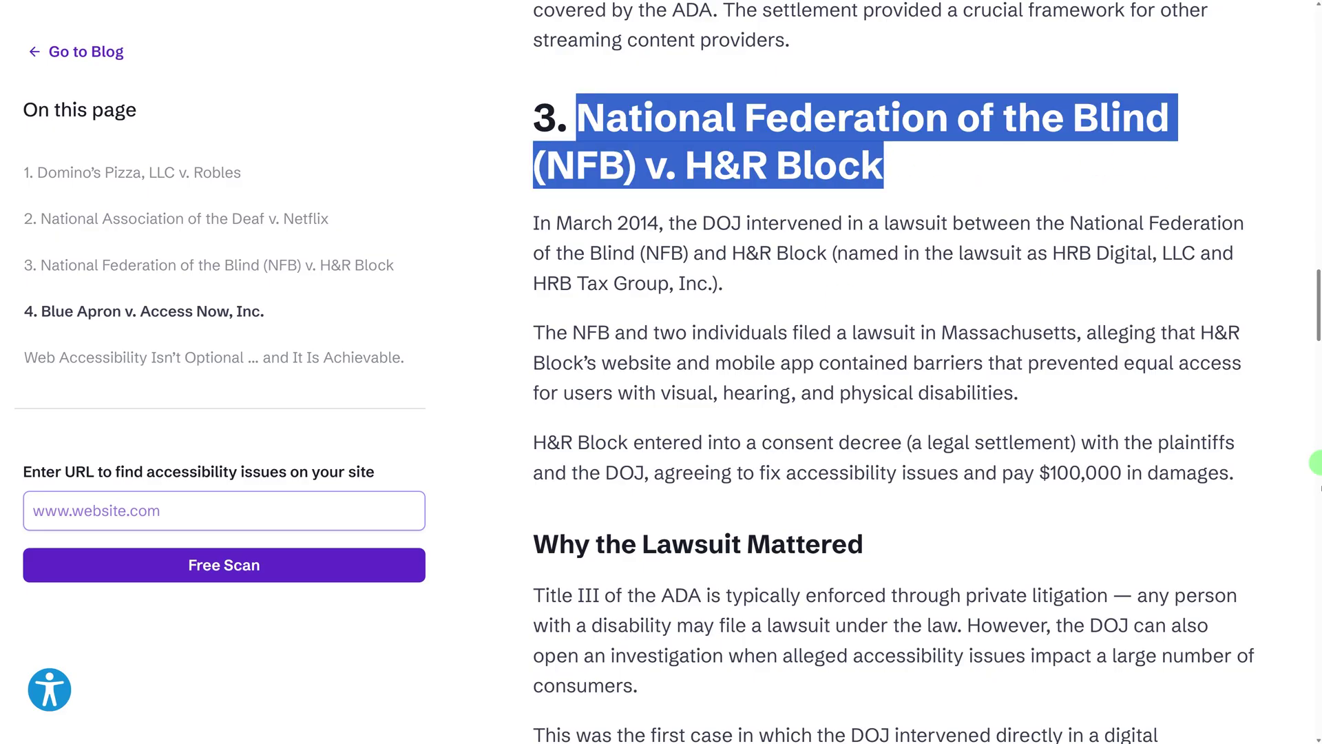
left_click_drag(760, 474, 1196, 476)
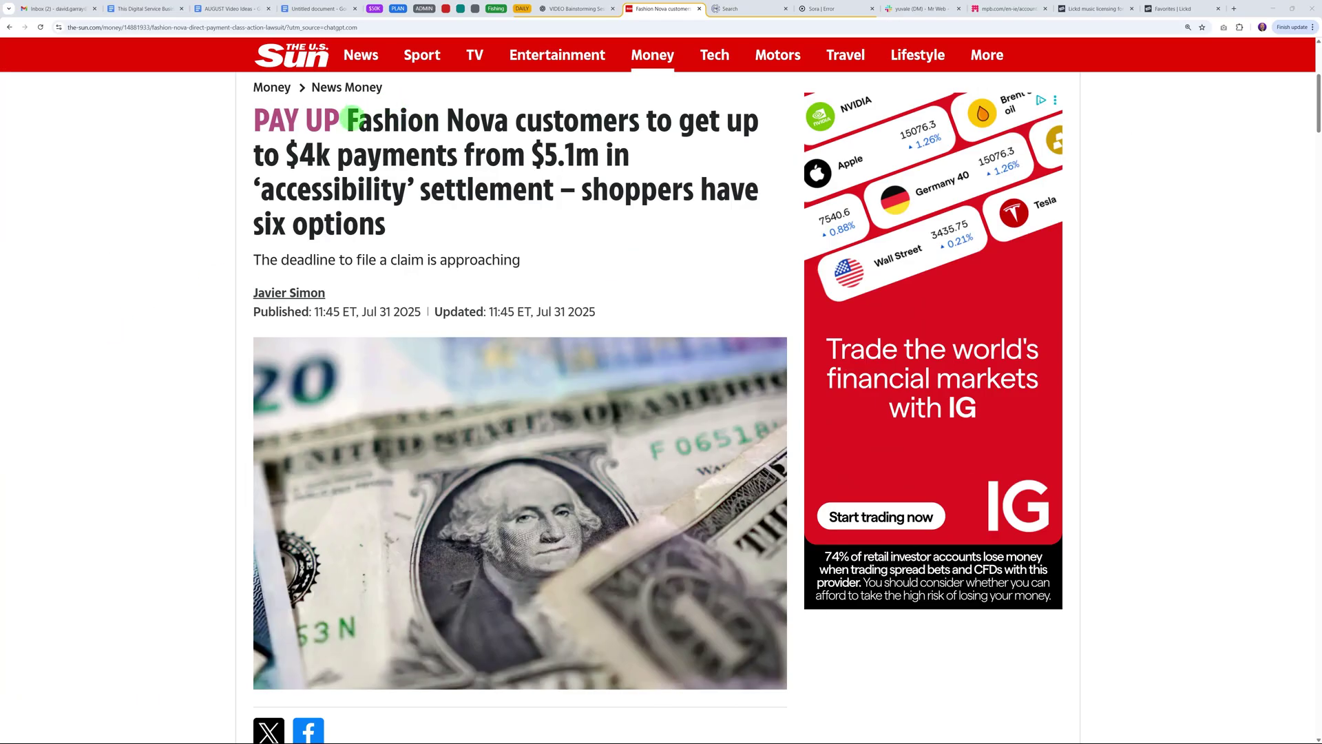
left_click_drag(351, 116, 474, 122)
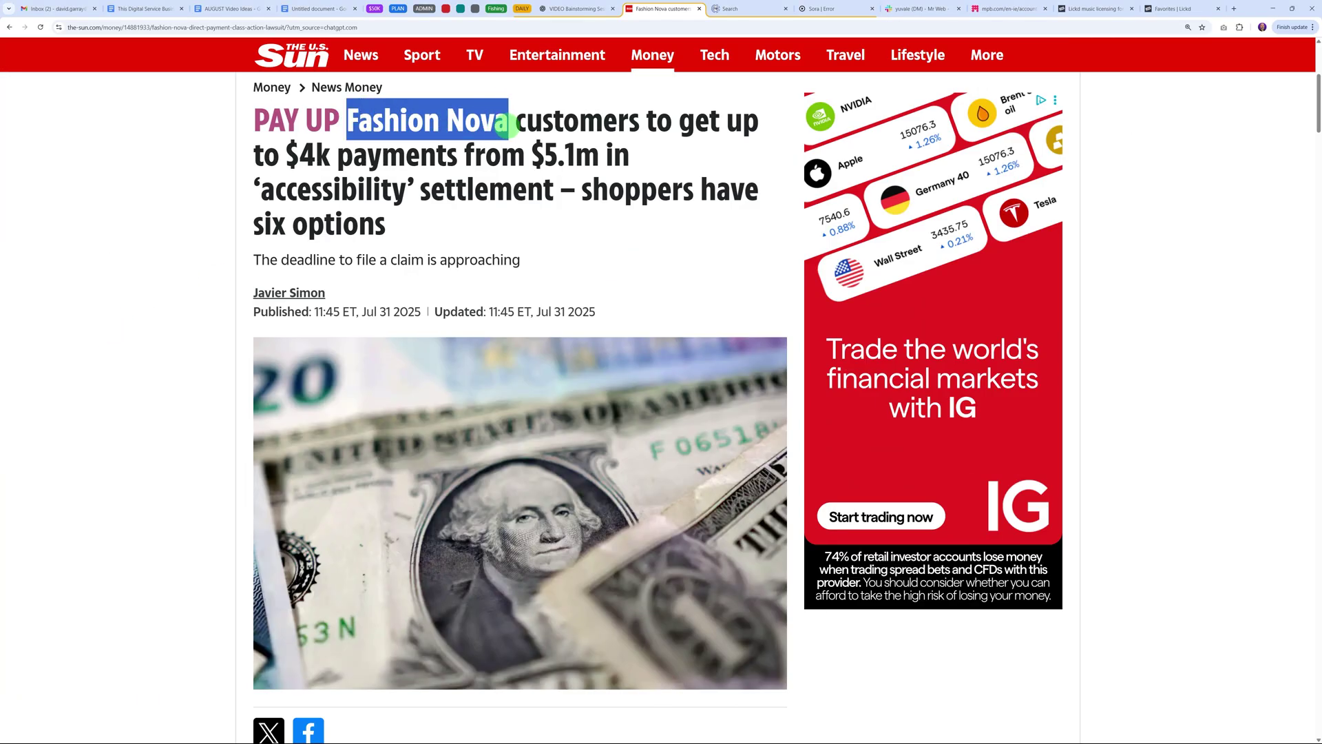
left_click_drag(348, 152, 597, 165)
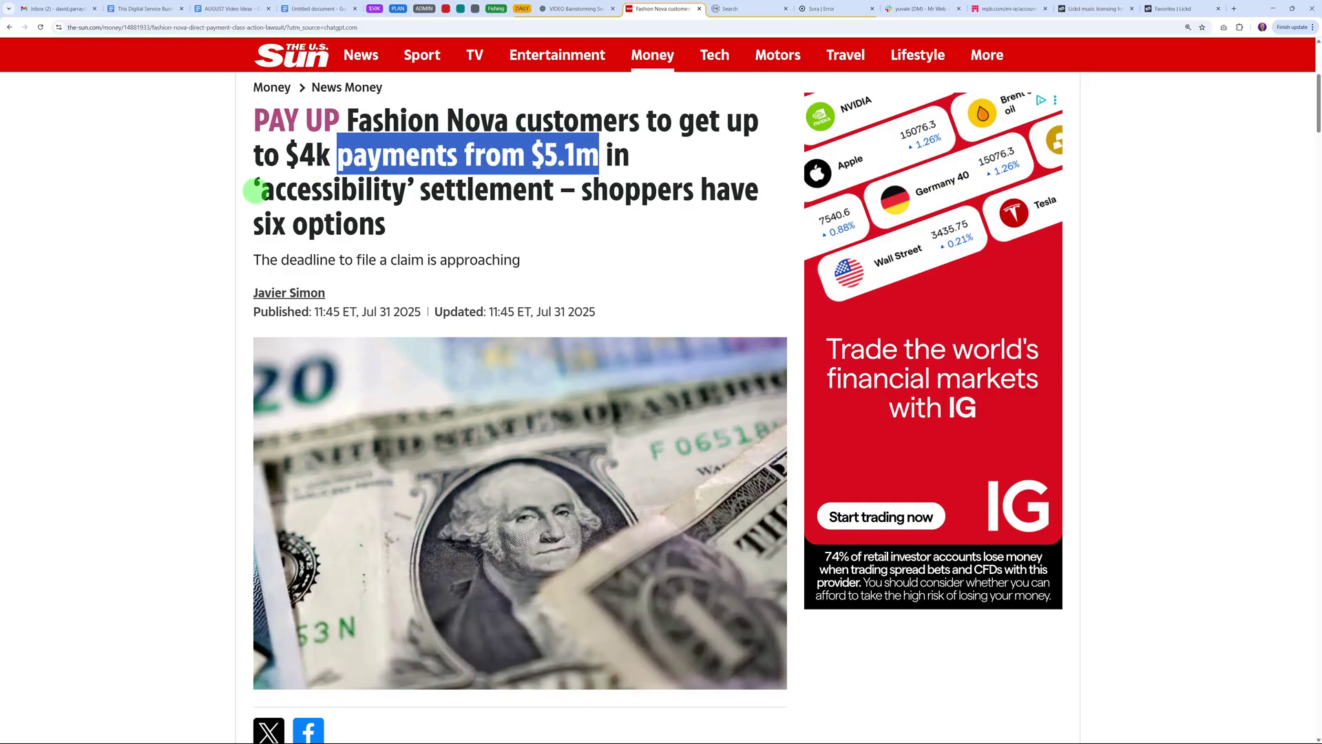
left_click_drag(255, 191, 552, 203)
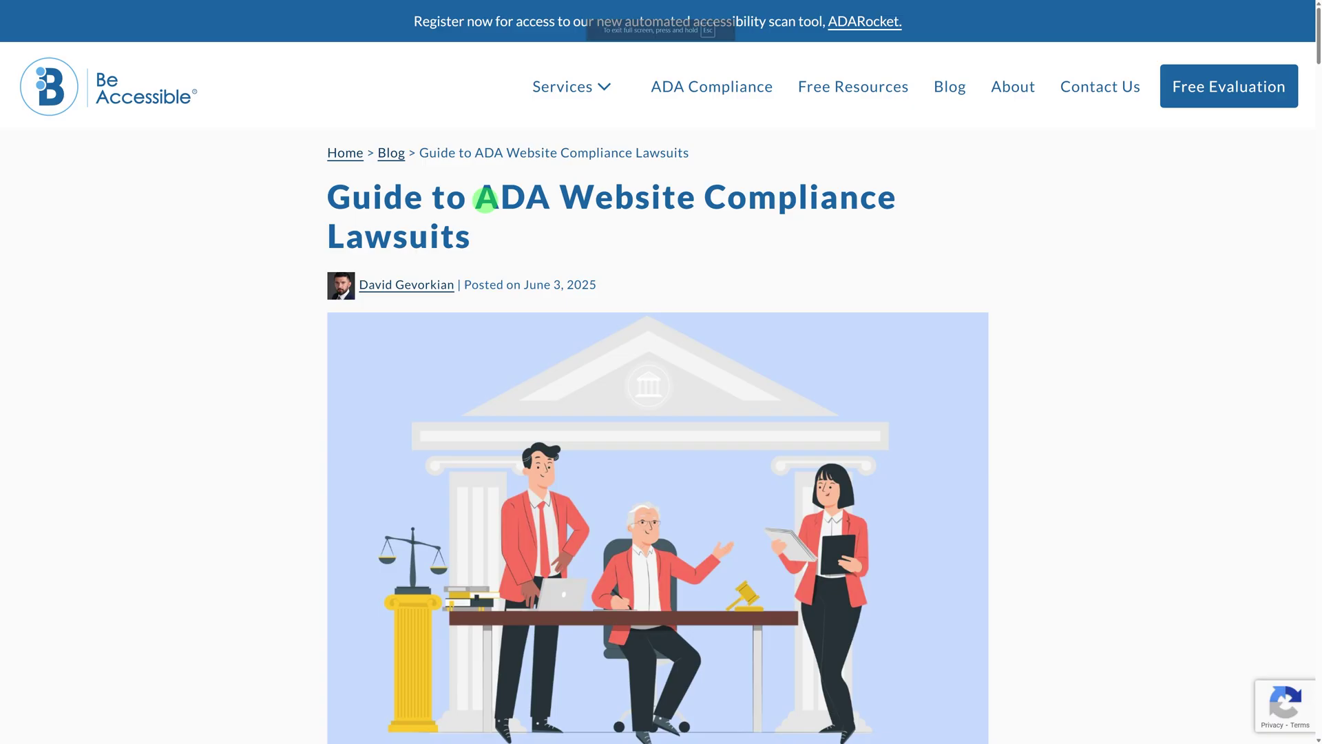
left_click_drag(484, 197, 1059, 383)
scroll(1102, 392, "down", 5)
scroll(1130, 399, "down", 2)
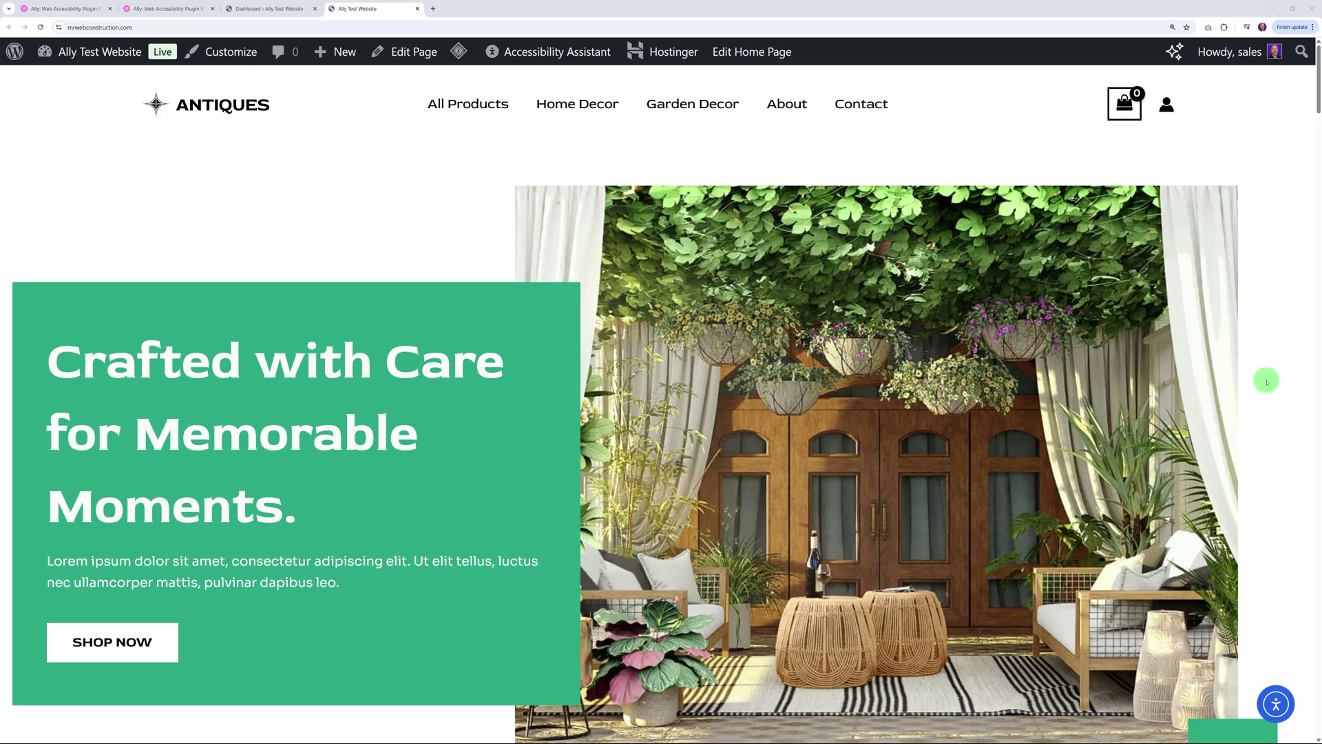
scroll(1266, 383, "down", 7)
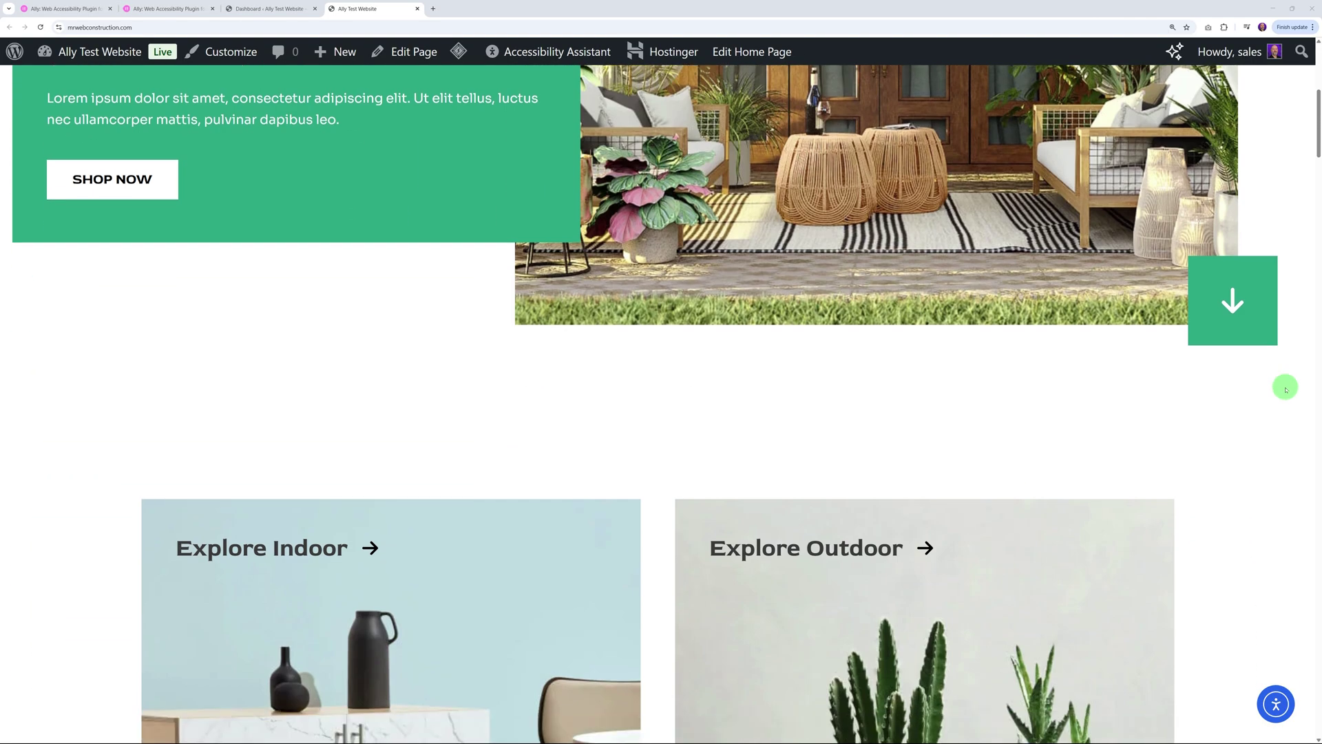
scroll(1284, 389, "down", 4)
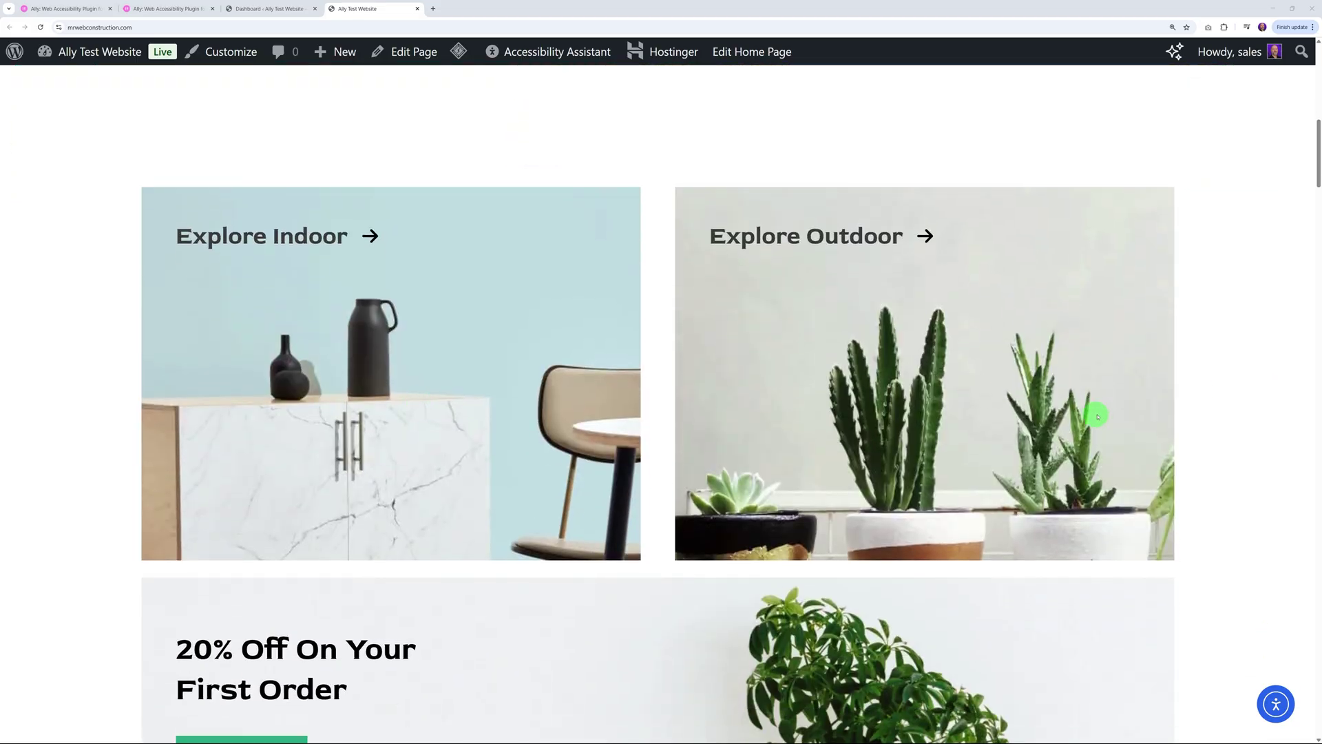
scroll(1134, 399, "down", 11)
scroll(1189, 383, "down", 17)
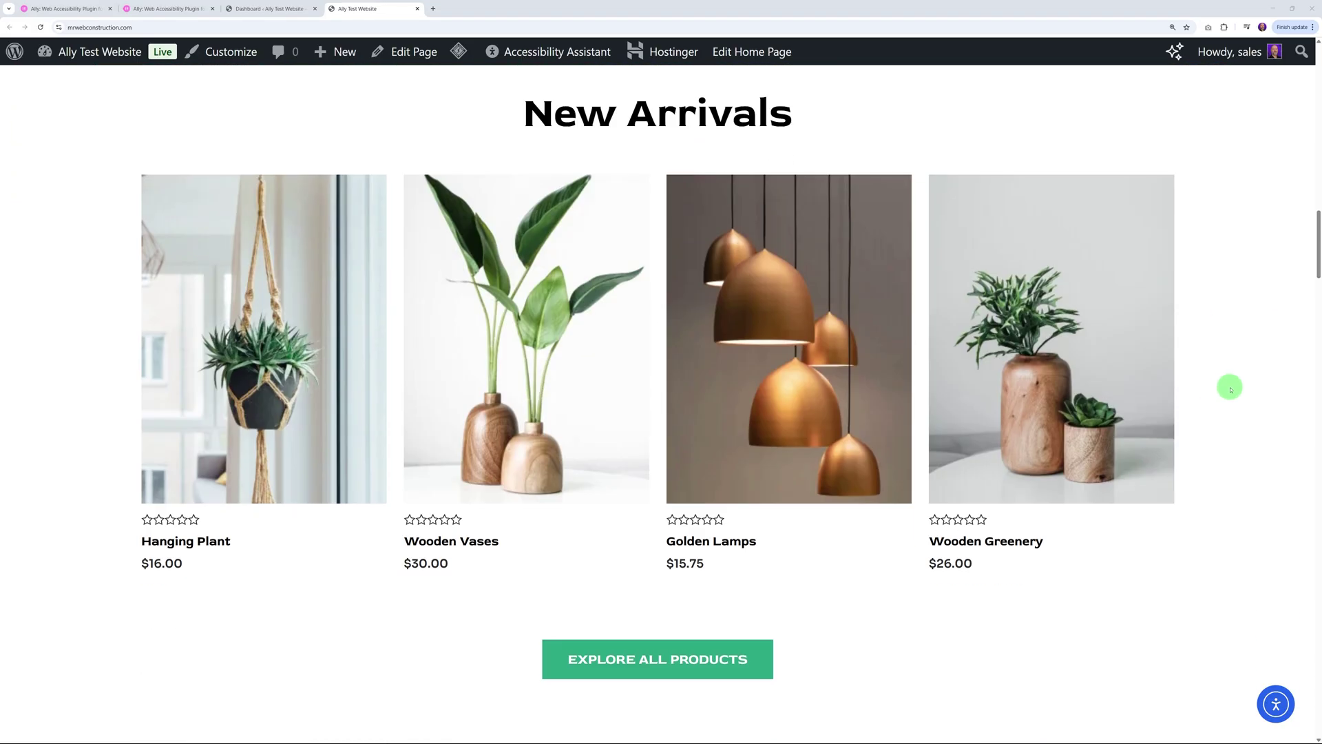
scroll(1244, 392, "down", 20)
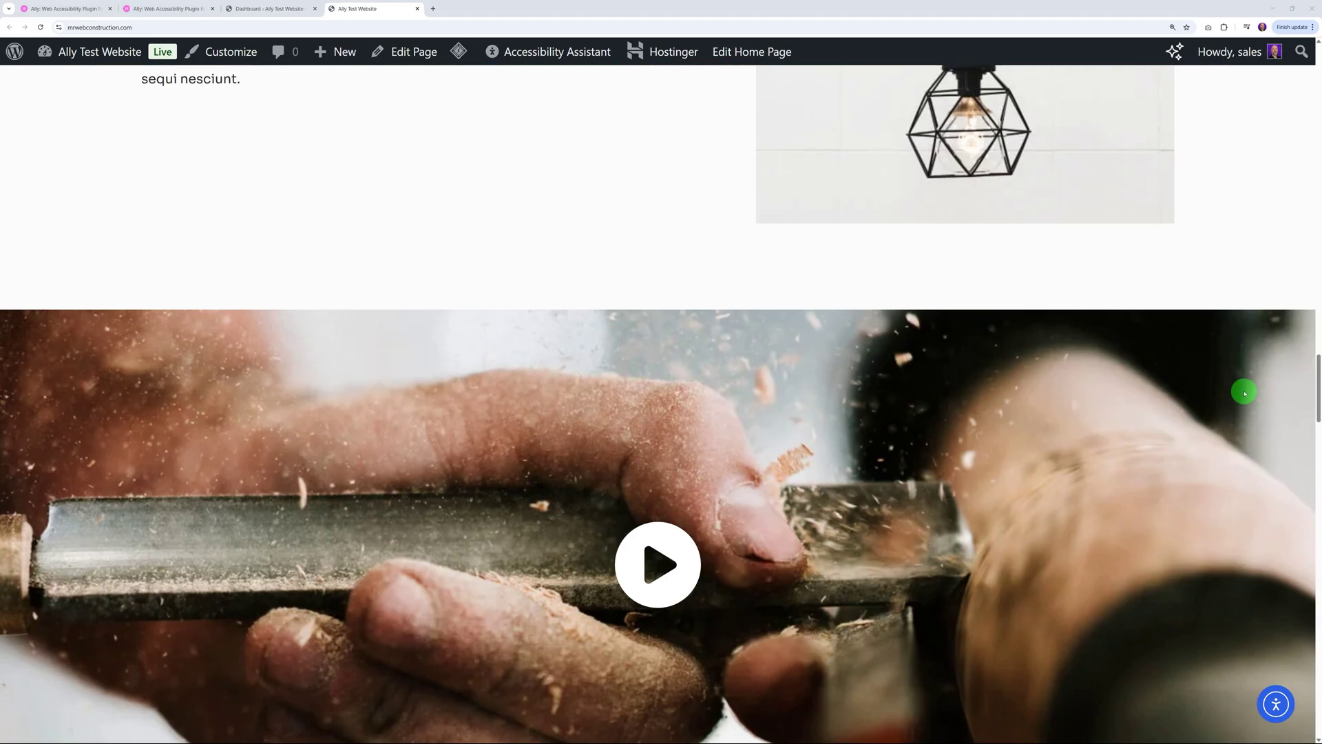
scroll(1239, 393, "down", 20)
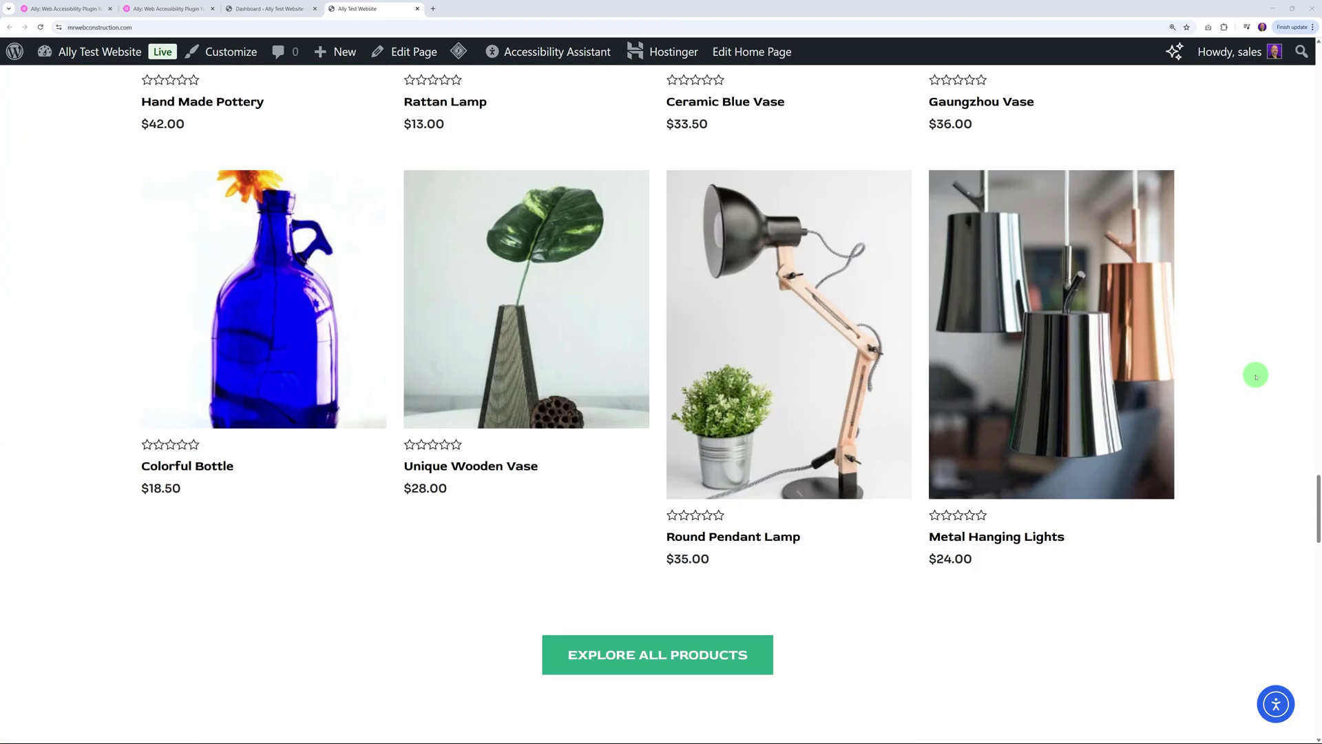
scroll(1260, 378, "down", 15)
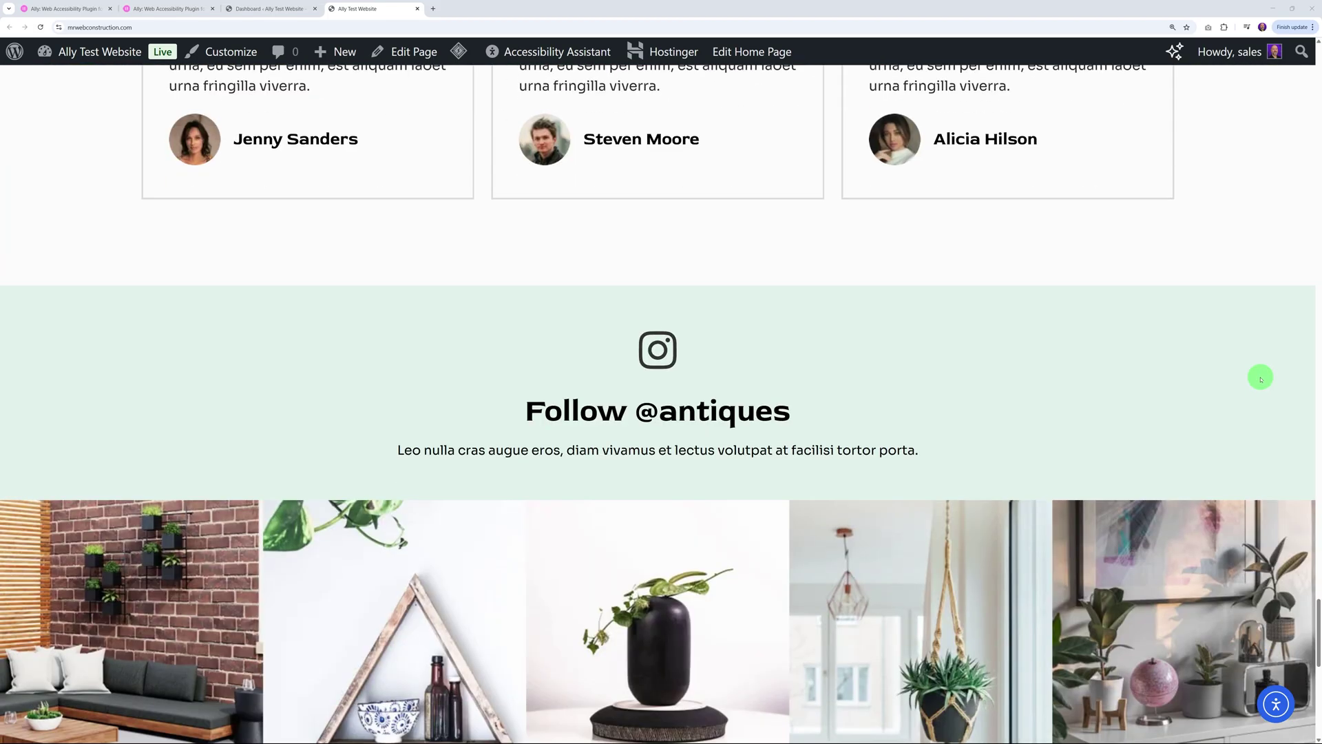
scroll(1261, 378, "up", 20)
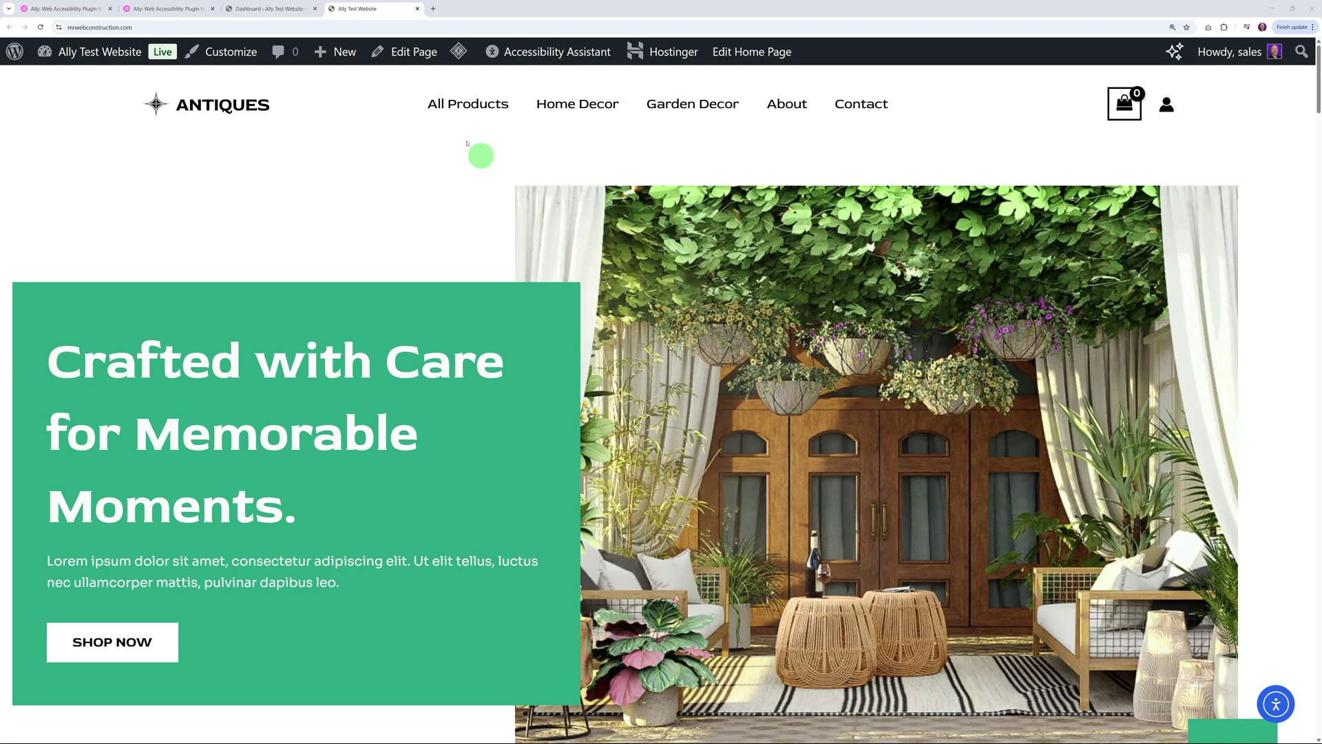
Open the Ally plugin page and review its Free, Standard €4.99, Plus €9.99 and Max €19.99 plans
left_click(274, 9)
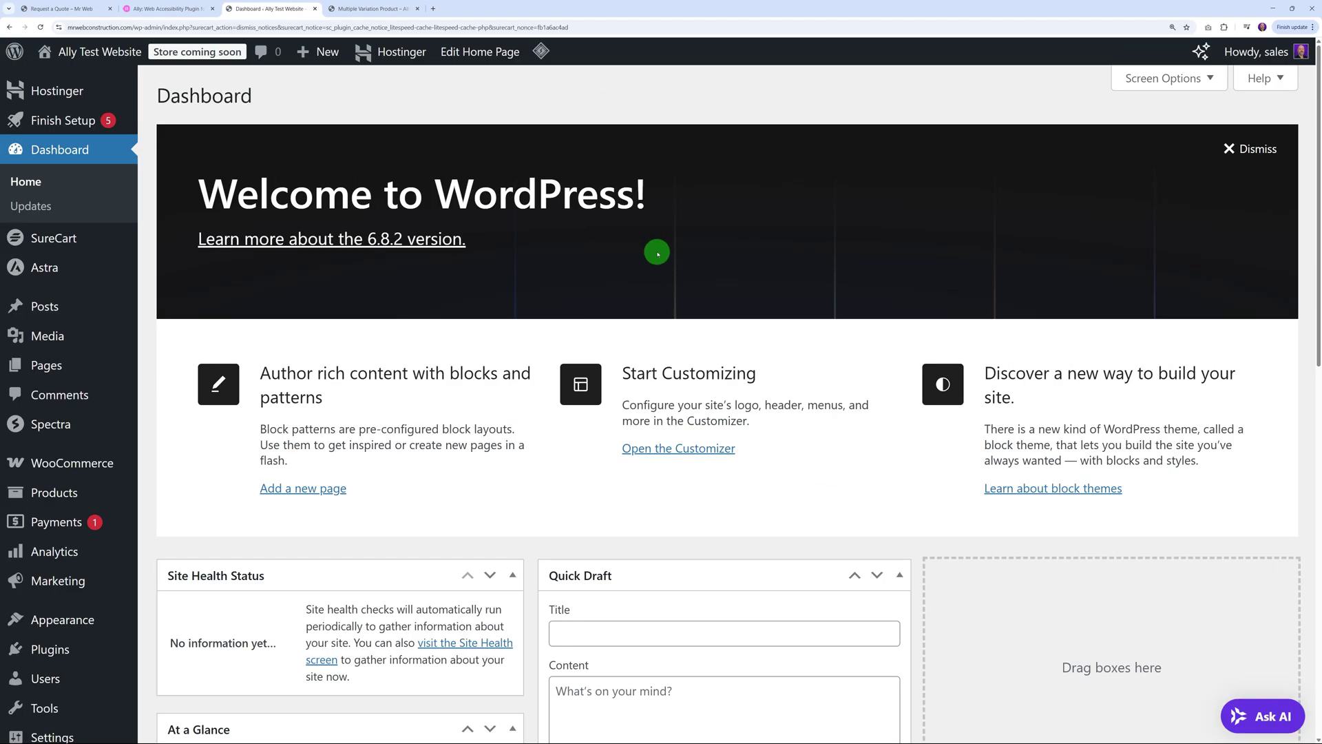
left_click(201, 9)
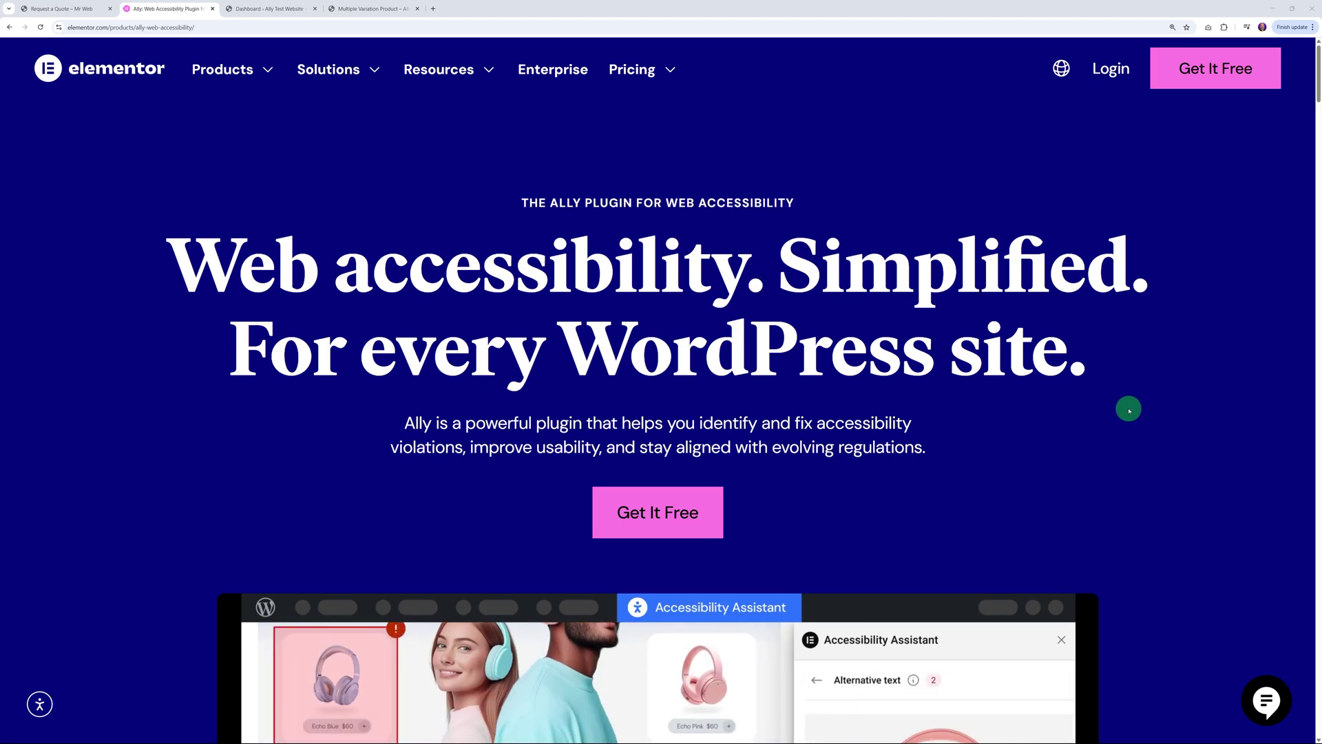
left_click(659, 517)
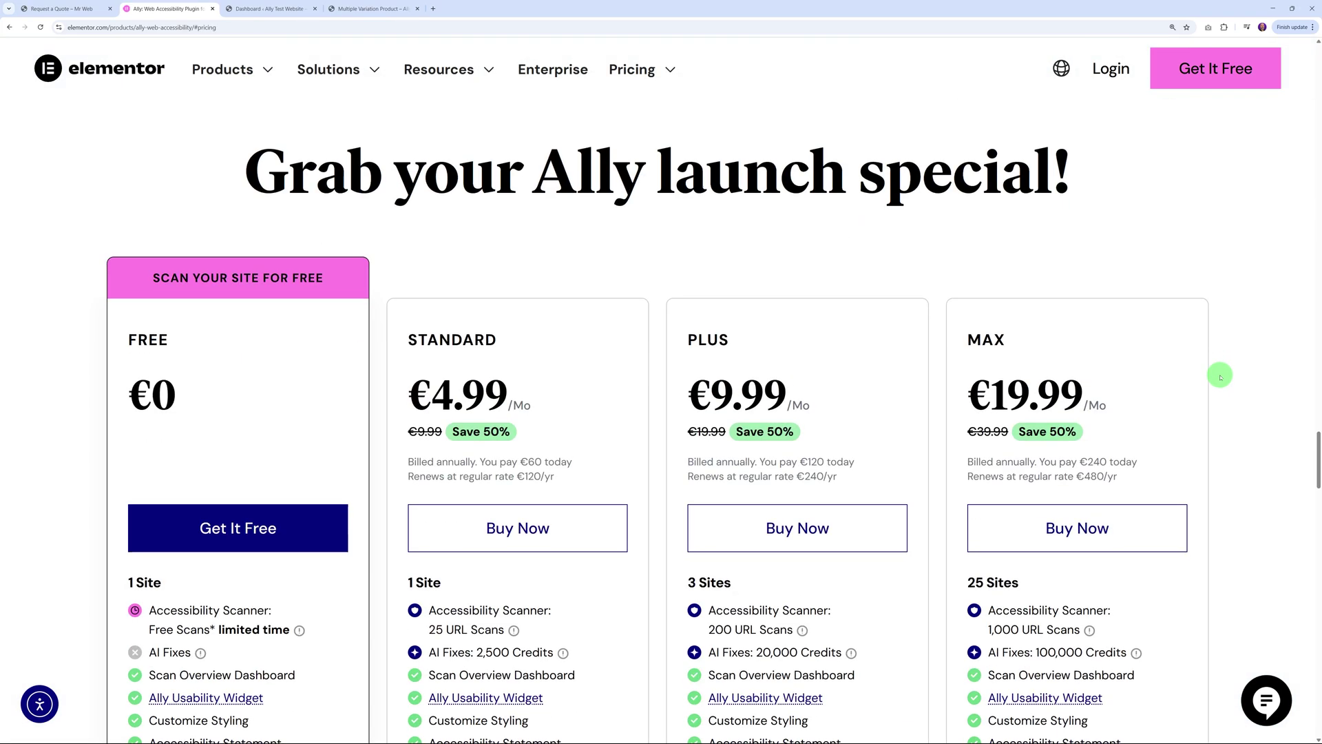
scroll(1236, 373, "down", 3)
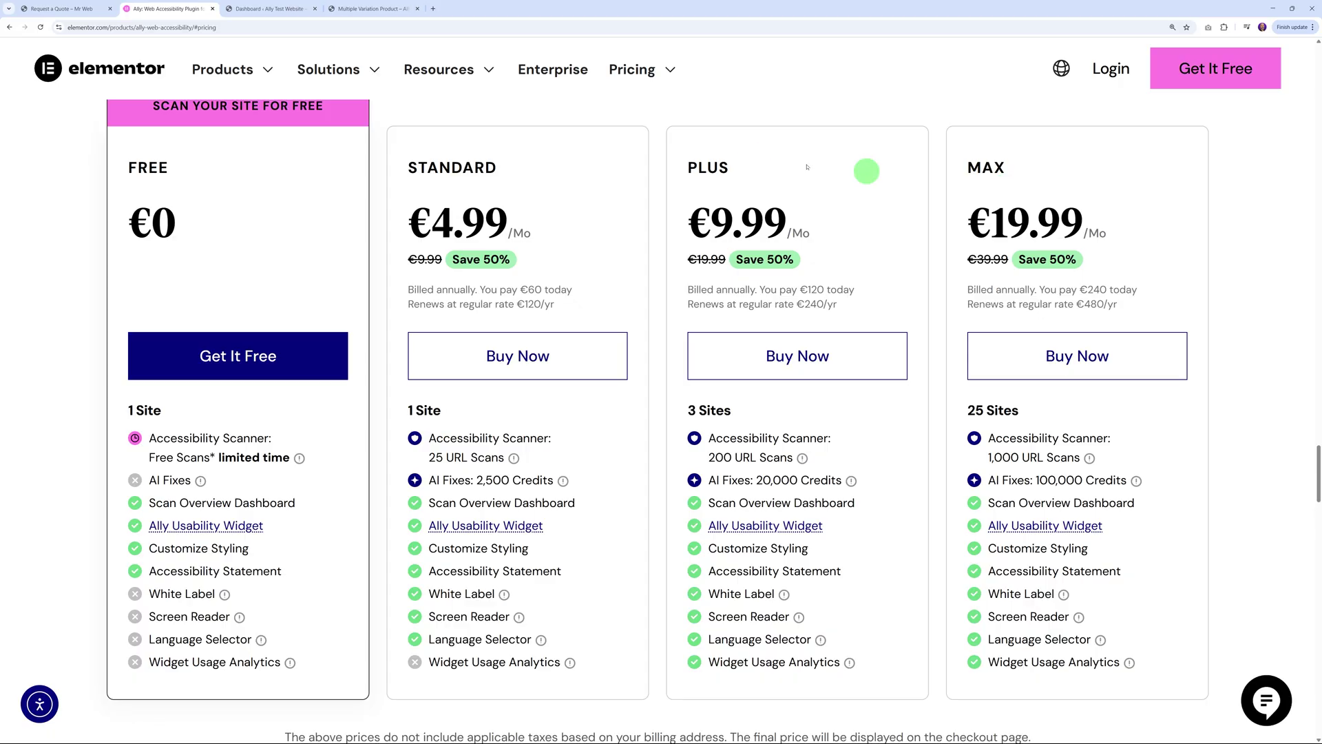
From the test site dashboard, go to Add Plugins and search the directory for 'Ally'
left_click(254, 8)
mouse_move(55, 654)
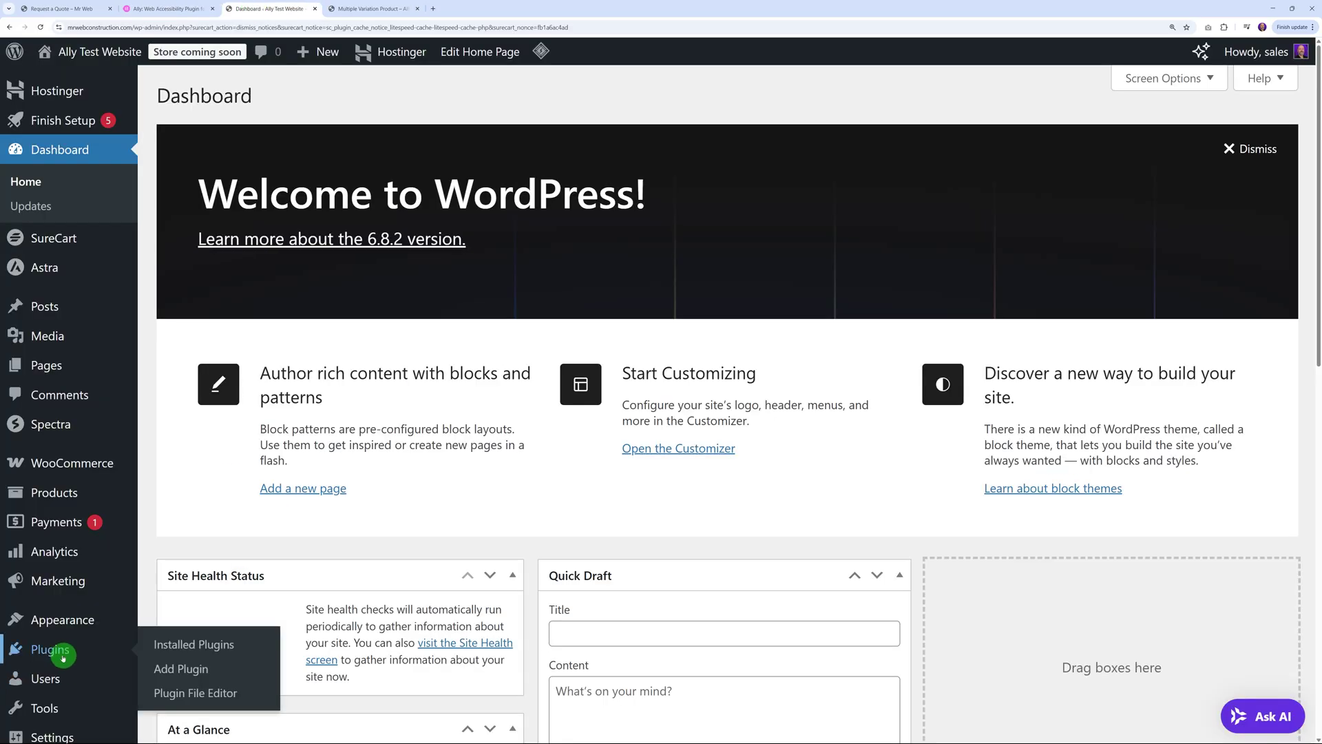
left_click(177, 670)
left_click(974, 144)
type("Ally")
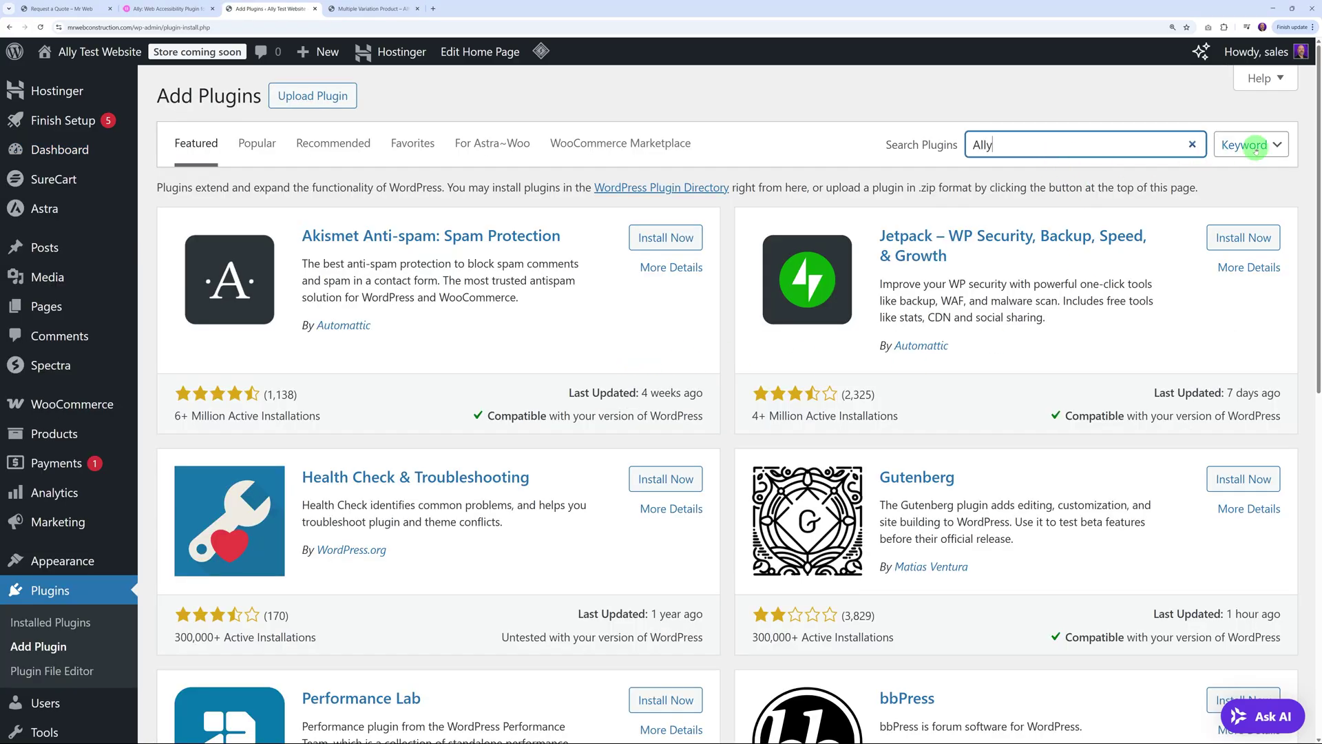
Install and activate the Ally accessibility plugin, then open its admin page from the sidebar
left_click(674, 248)
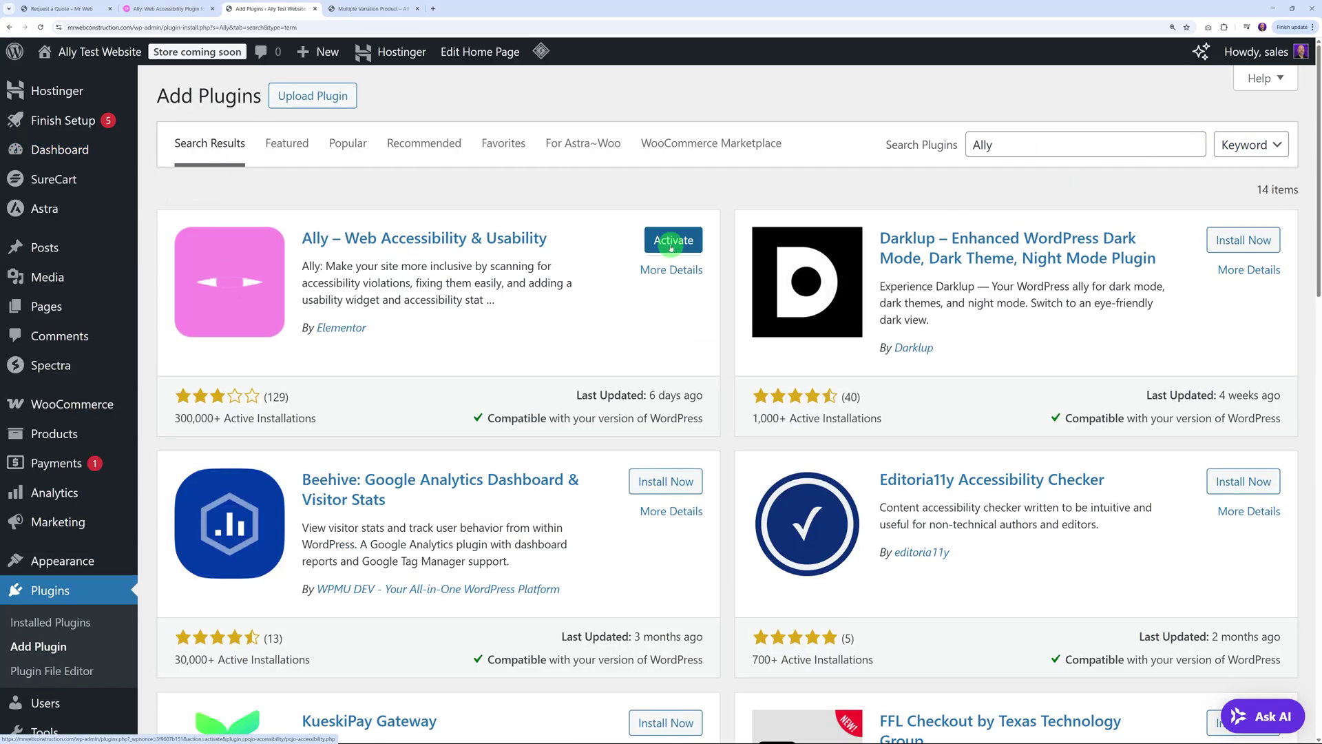
left_click(671, 241)
scroll(96, 564, "down", 2)
left_click(88, 561)
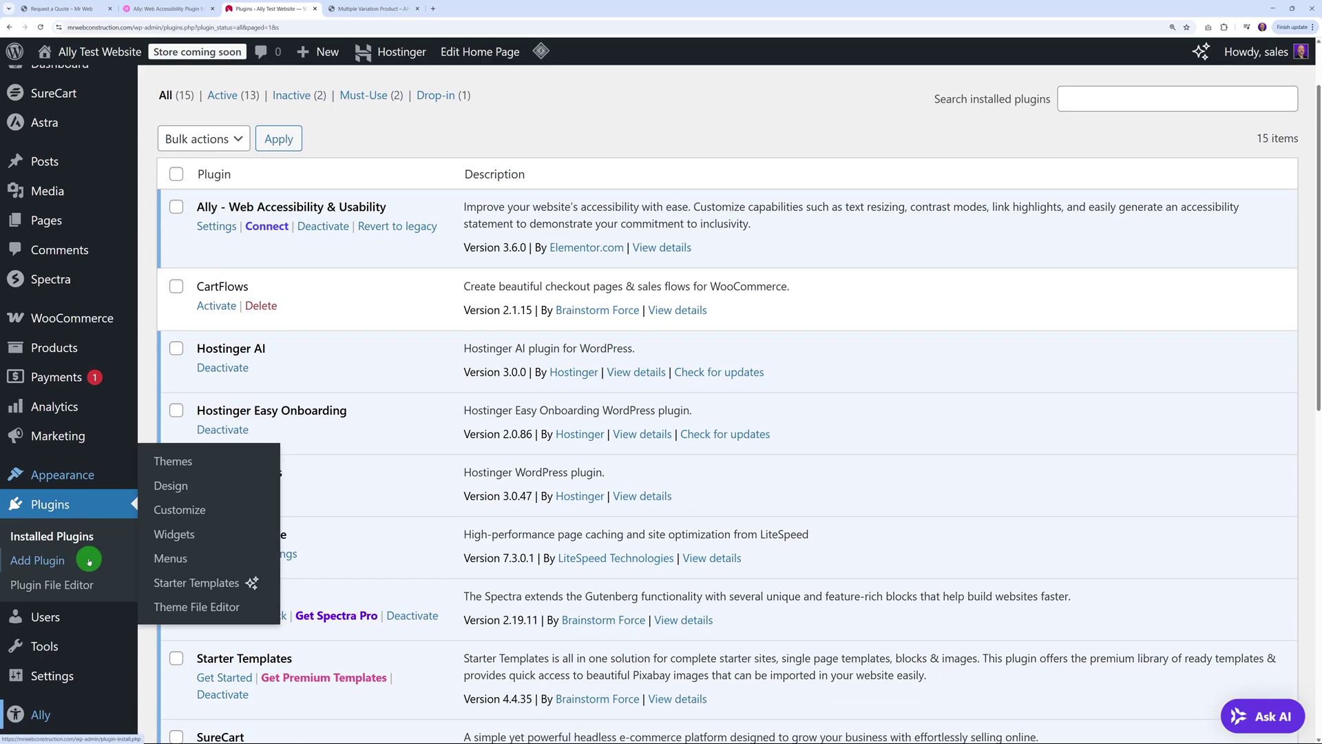
scroll(89, 561, "down", 3)
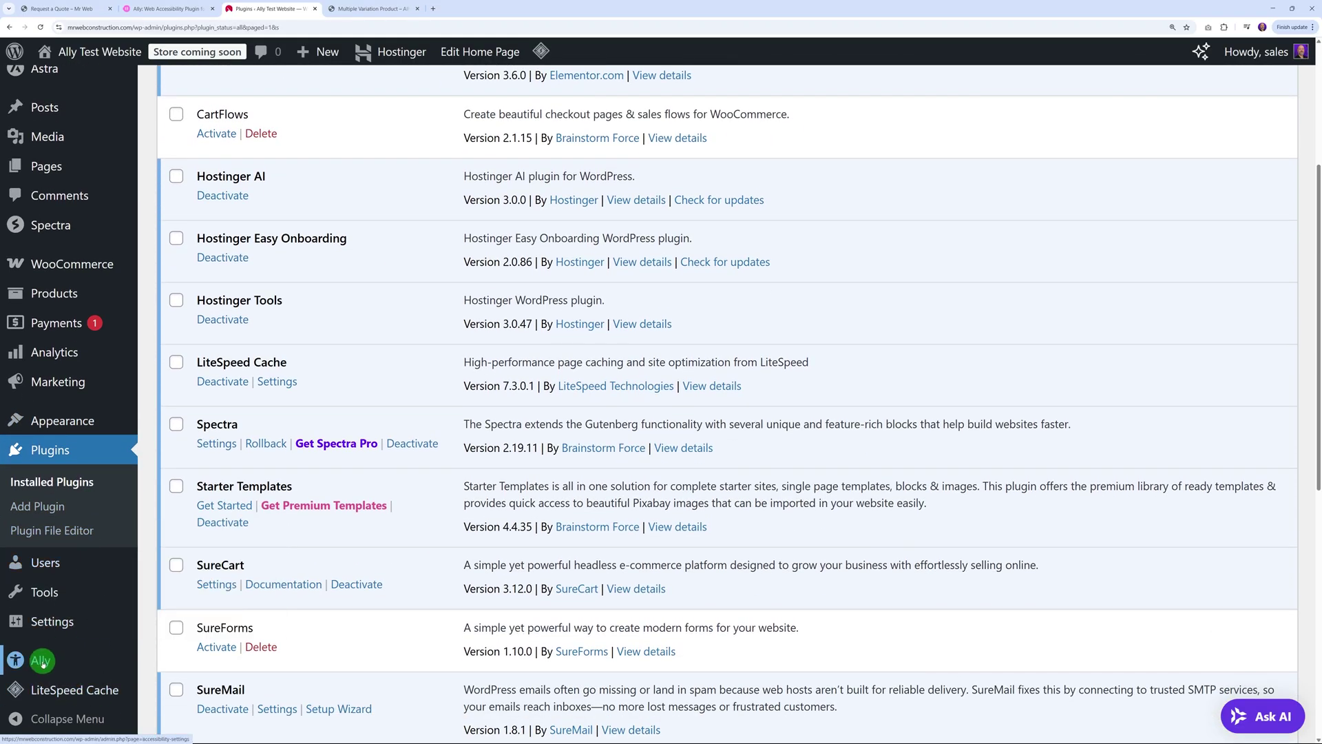
left_click(41, 661)
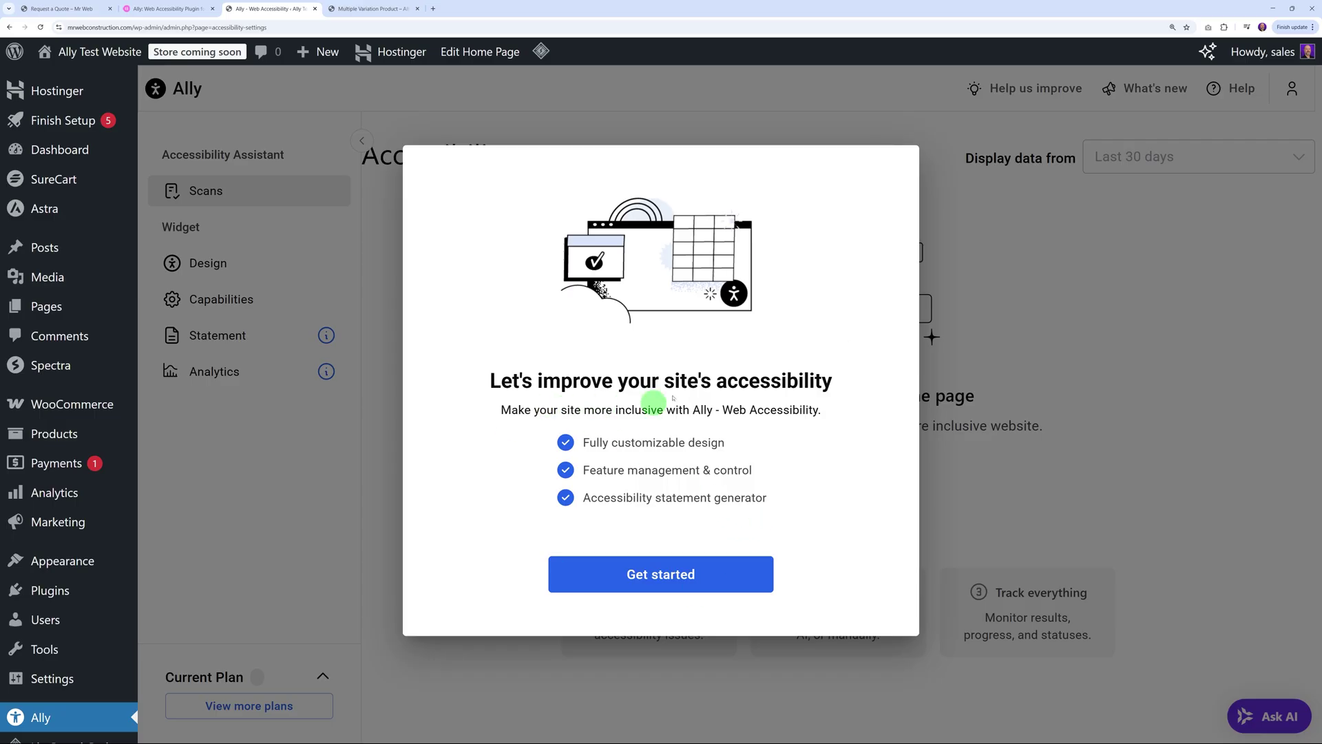
Choose Get started on the Ally welcome screen
left_click(657, 577)
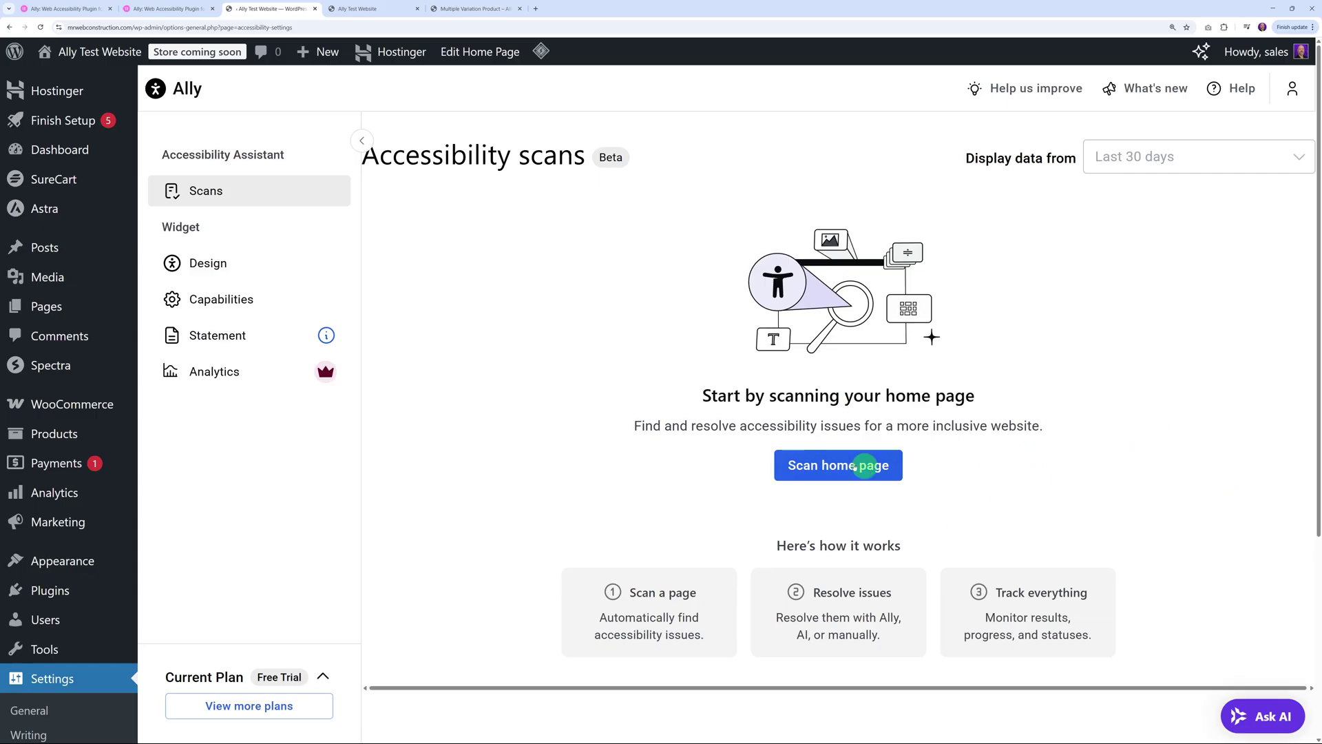
Run Ally's accessibility scan of the home page
left_click(843, 465)
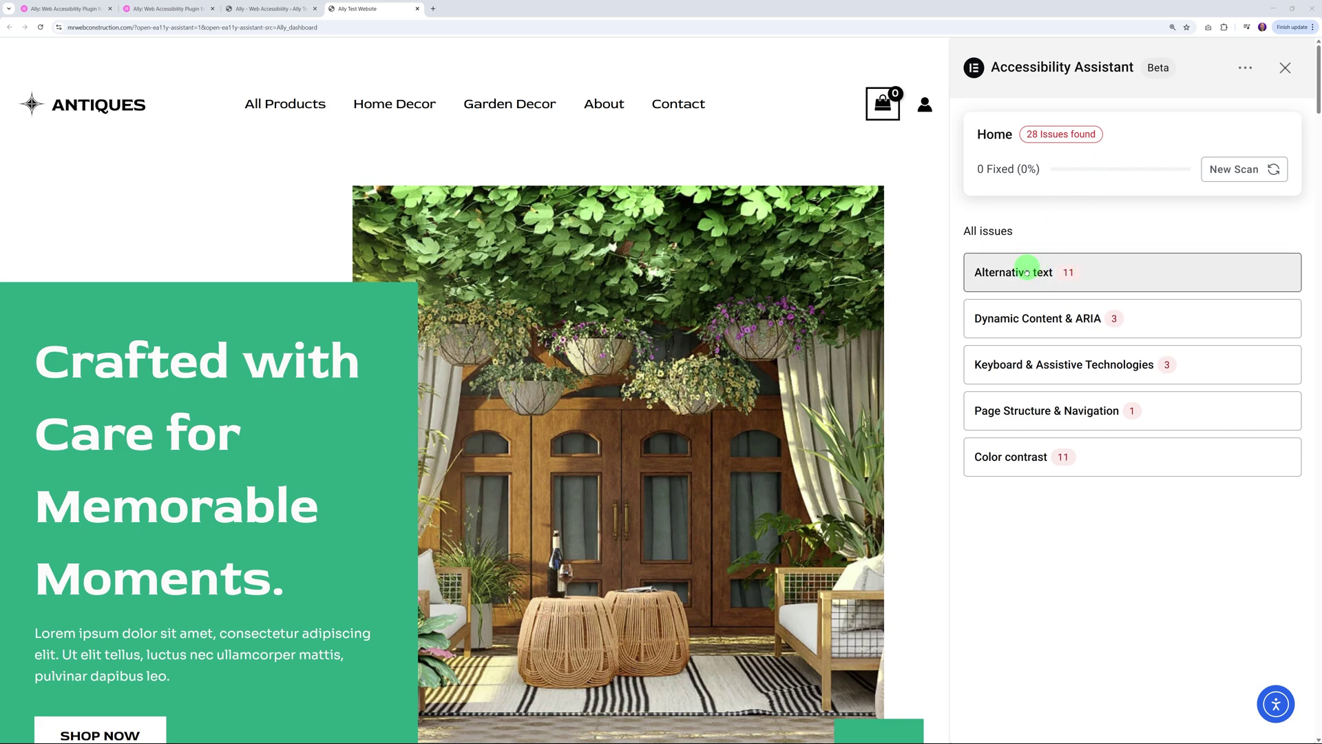
Give the flagged cart icon the alternative text 'Shop' and resolve it
left_click(1030, 285)
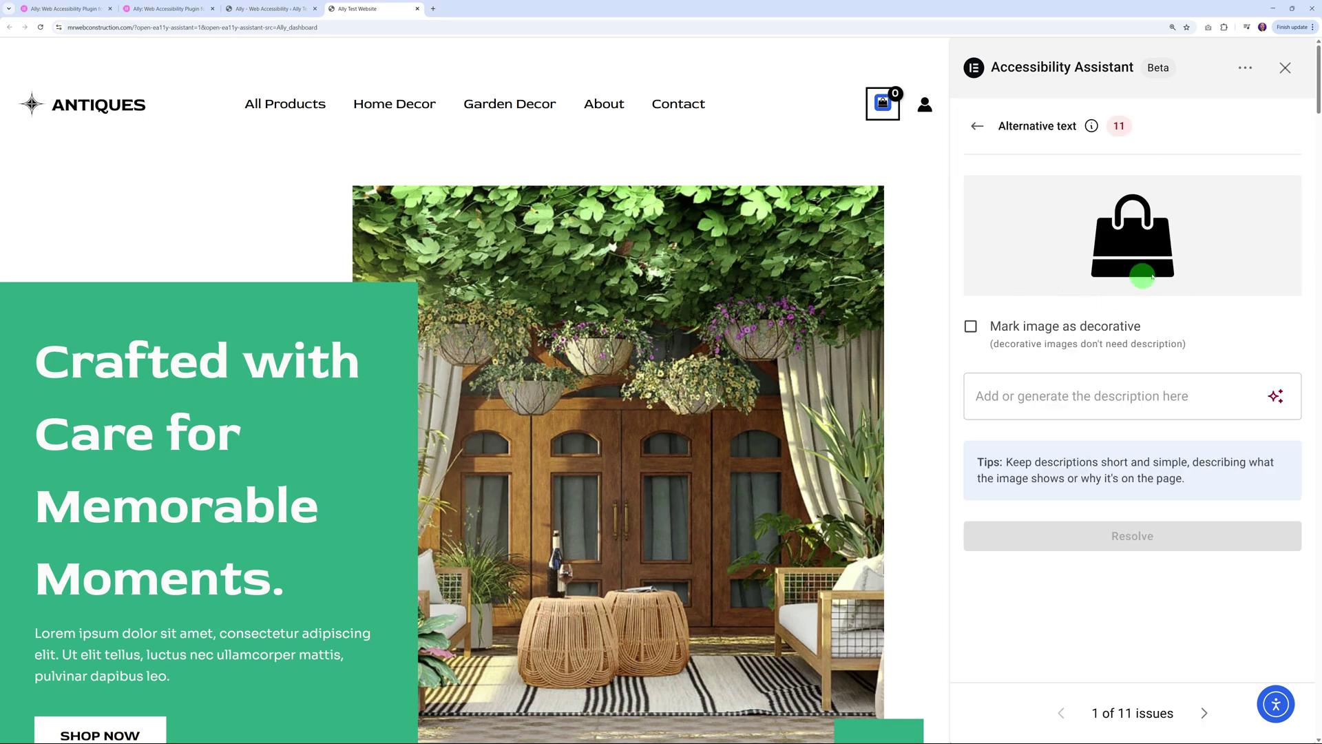
left_click(884, 107)
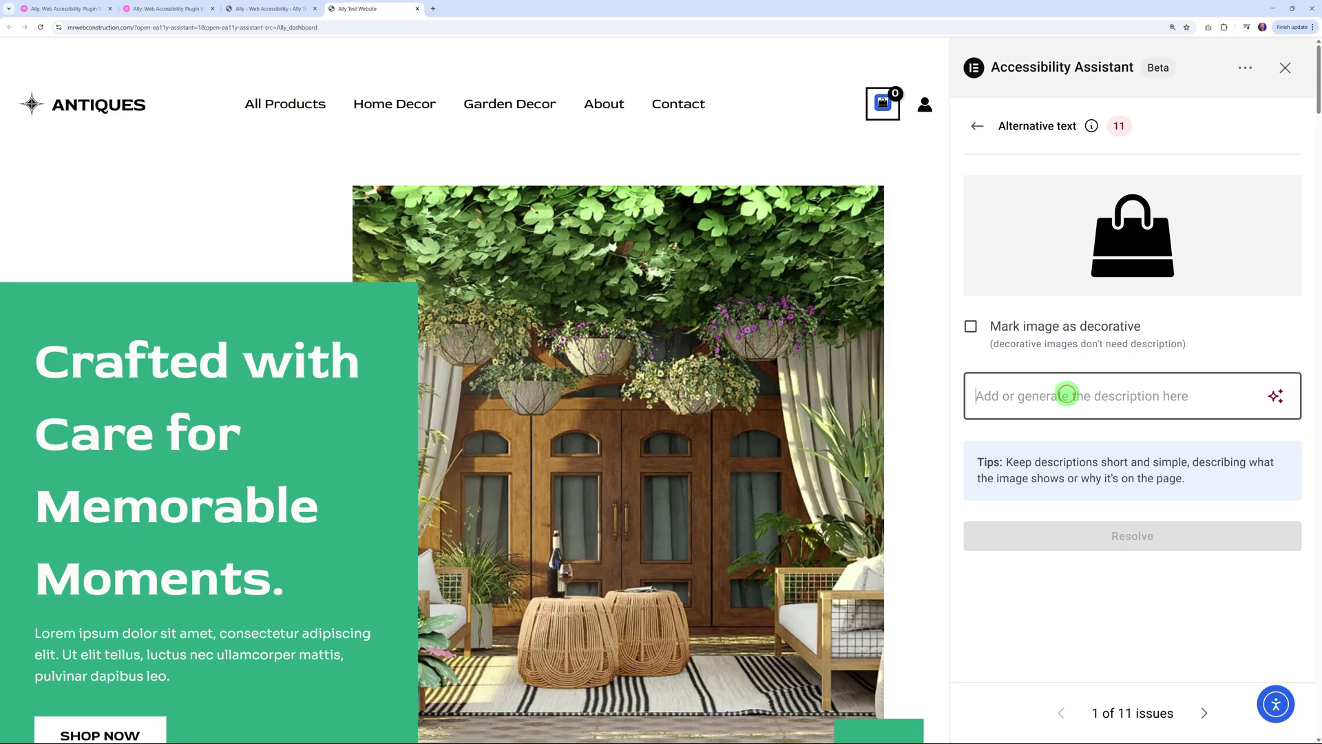
type("Shopping Cart Icon")
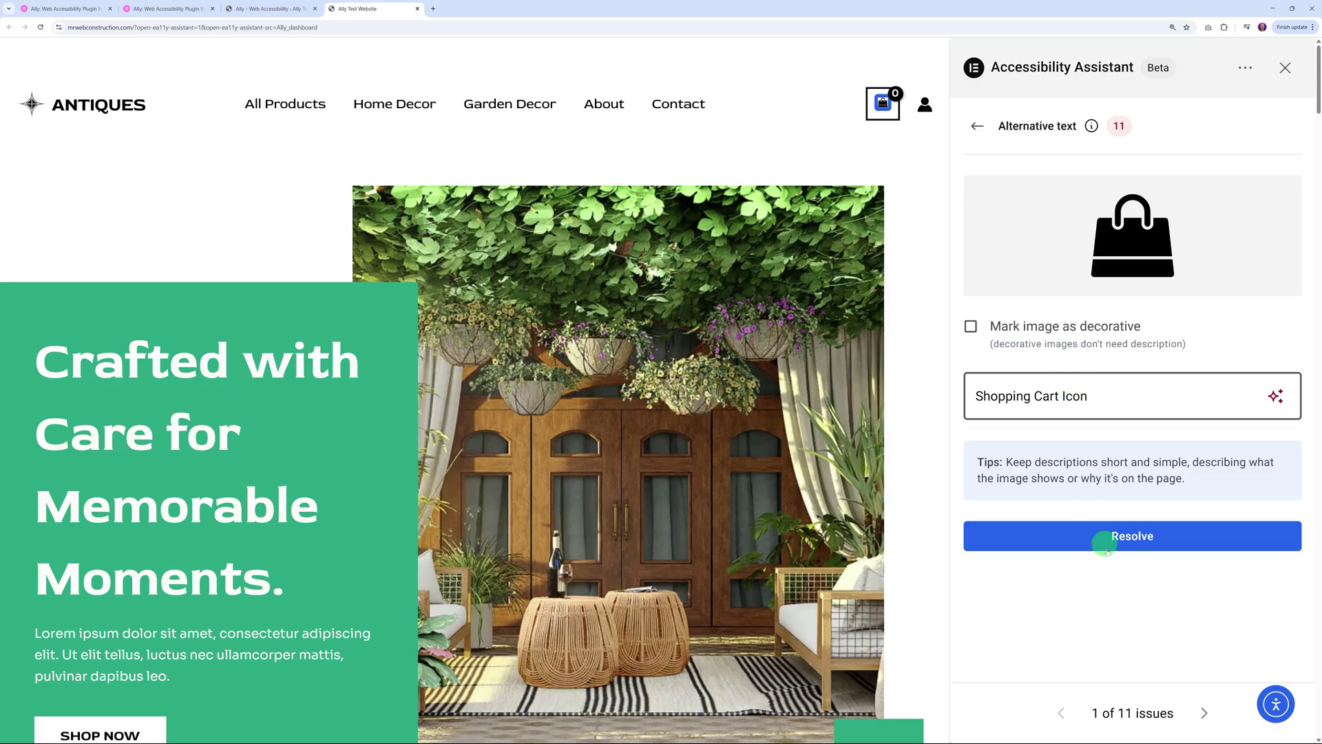
left_click(1132, 537)
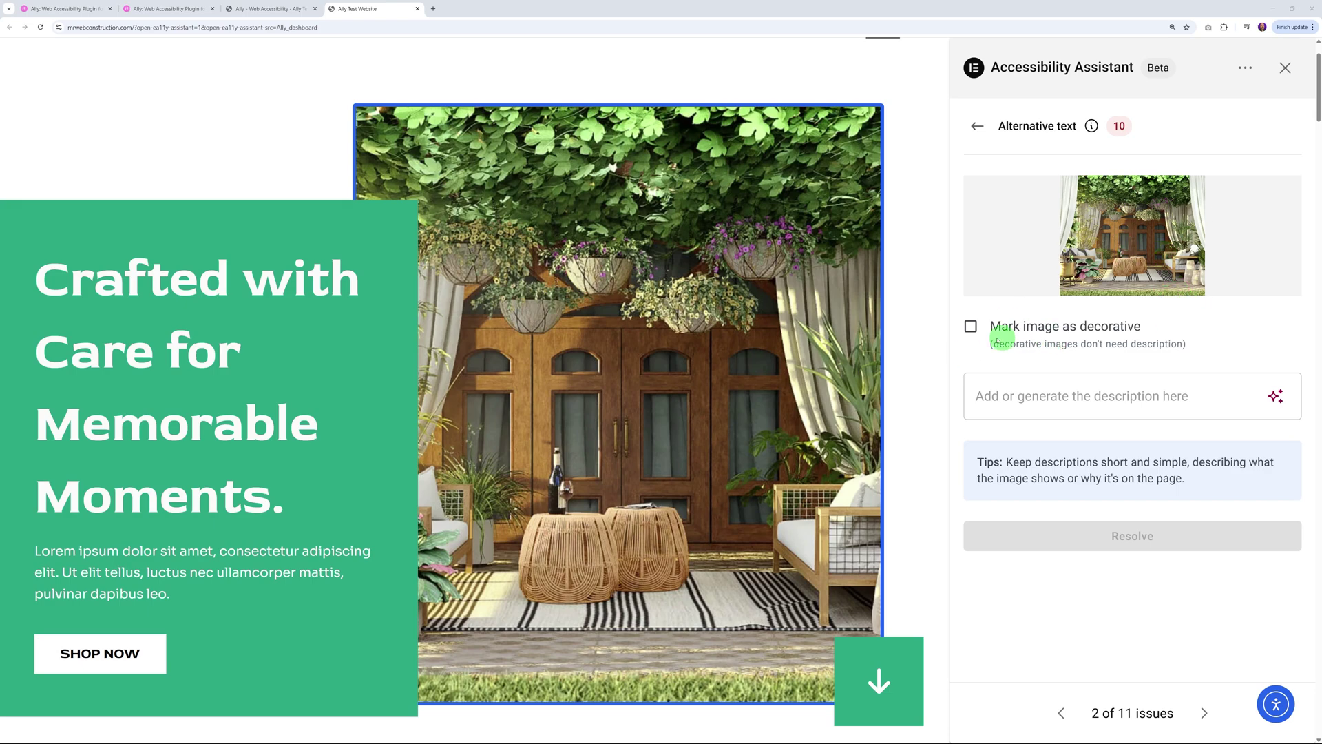
Mark the garden photo and the down-arrow icon as decorative and resolve both
left_click(971, 326)
left_click(1122, 508)
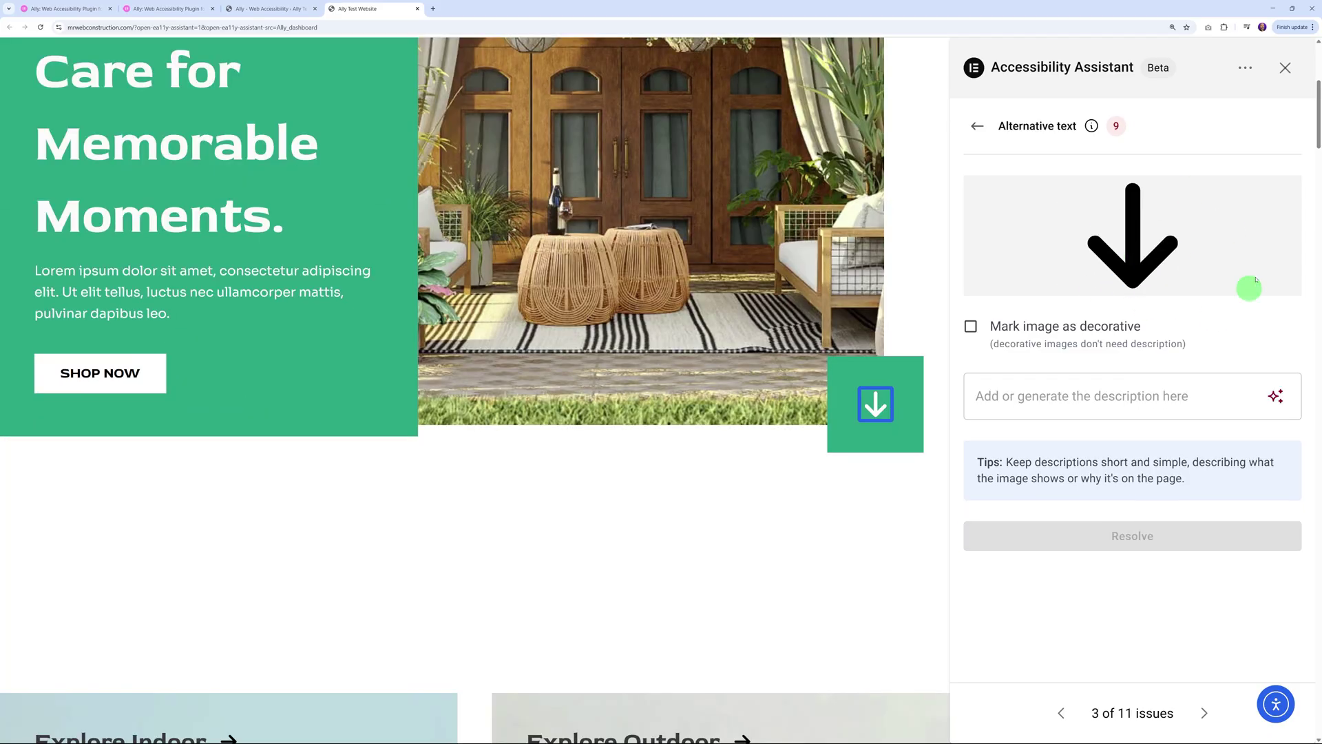
left_click(971, 327)
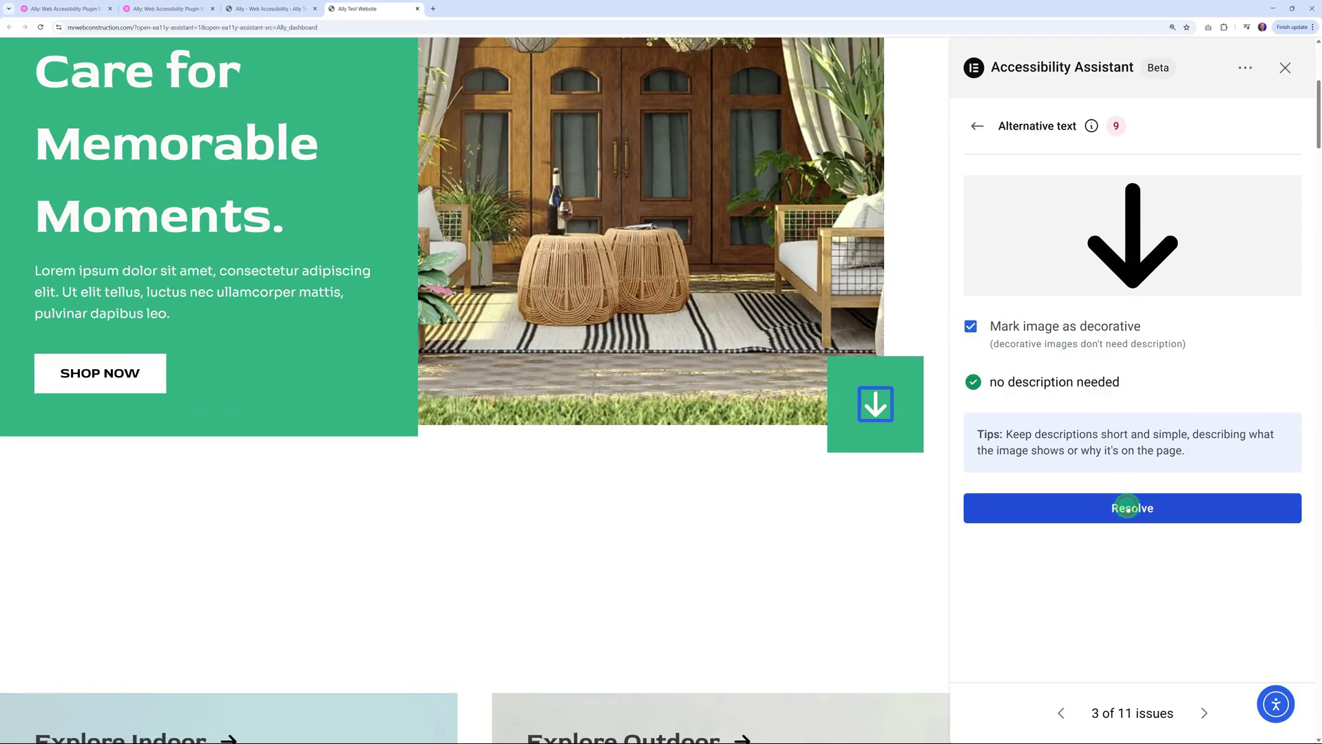
left_click(1132, 507)
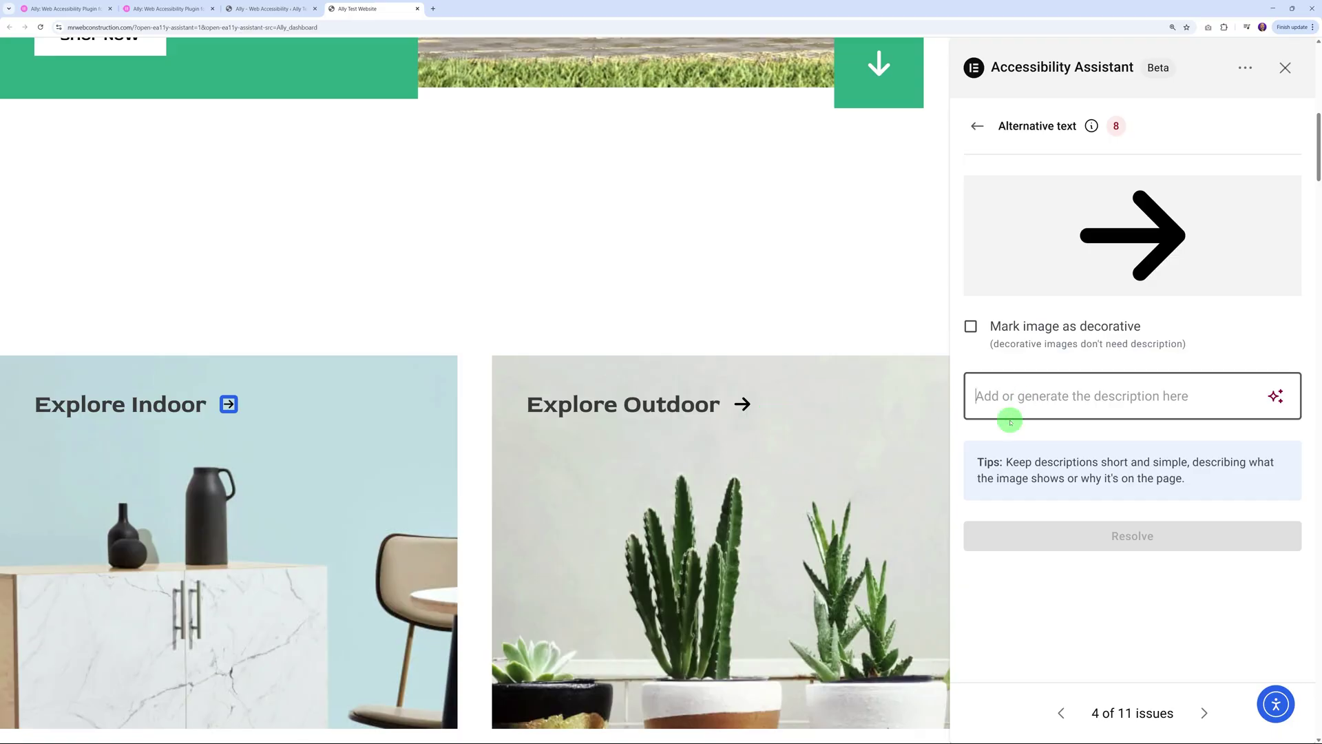
Add descriptions for the Explore Indoor and Explore Outdoor arrows and resolve them
type("Explore Indoor Category")
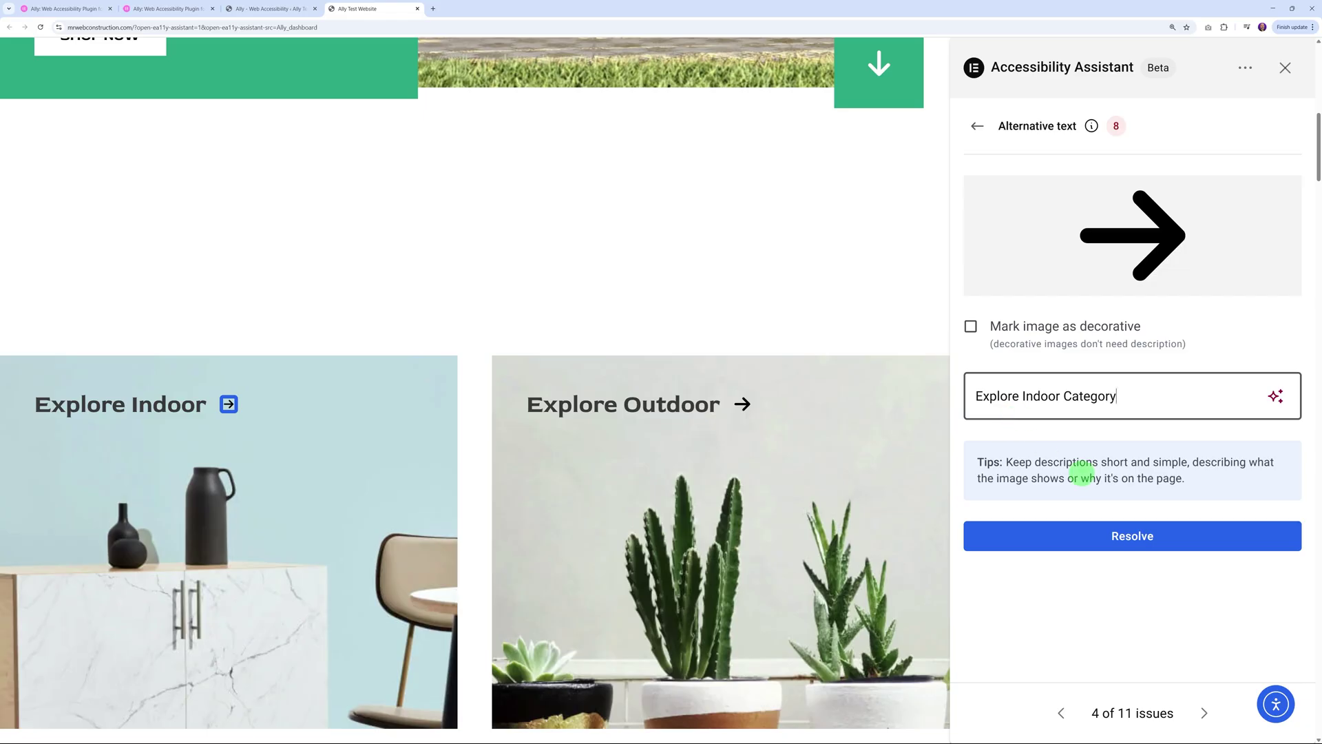
left_click(1121, 535)
left_click(1049, 396)
type("Explore Outdoor Category")
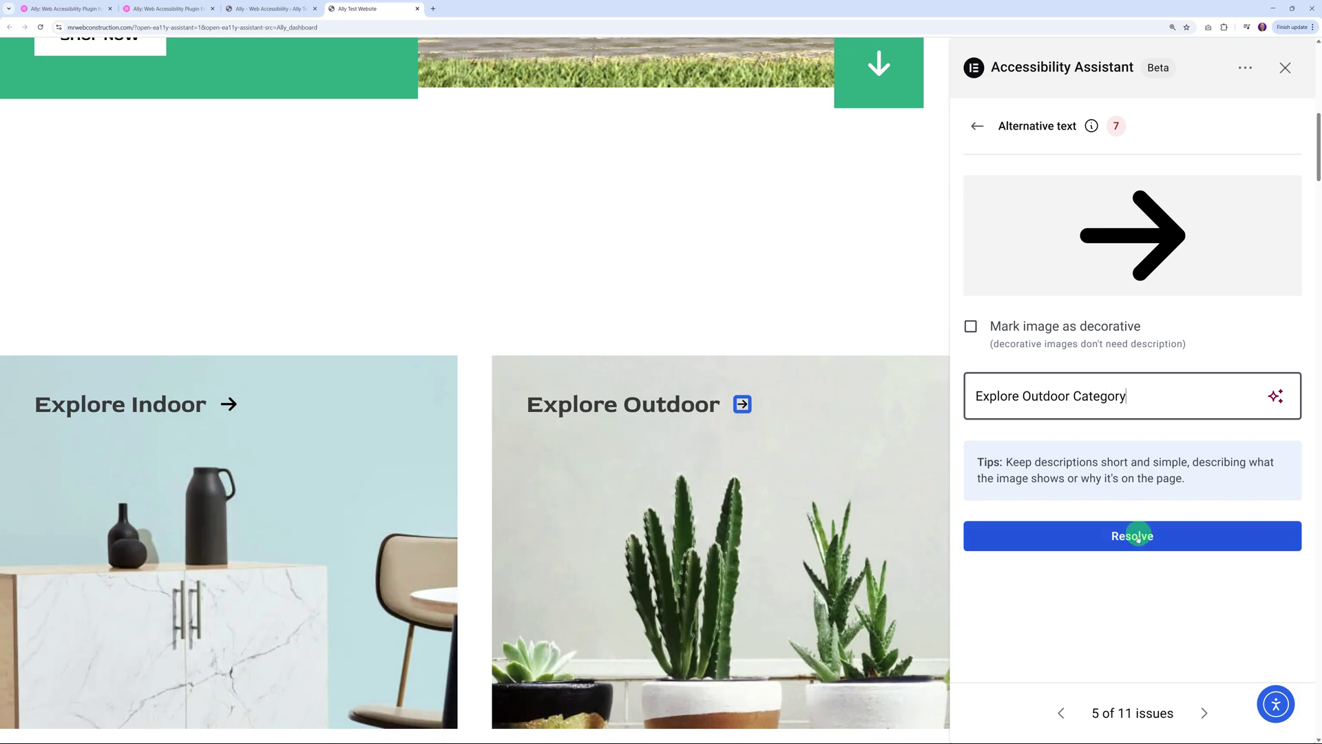
left_click(1136, 535)
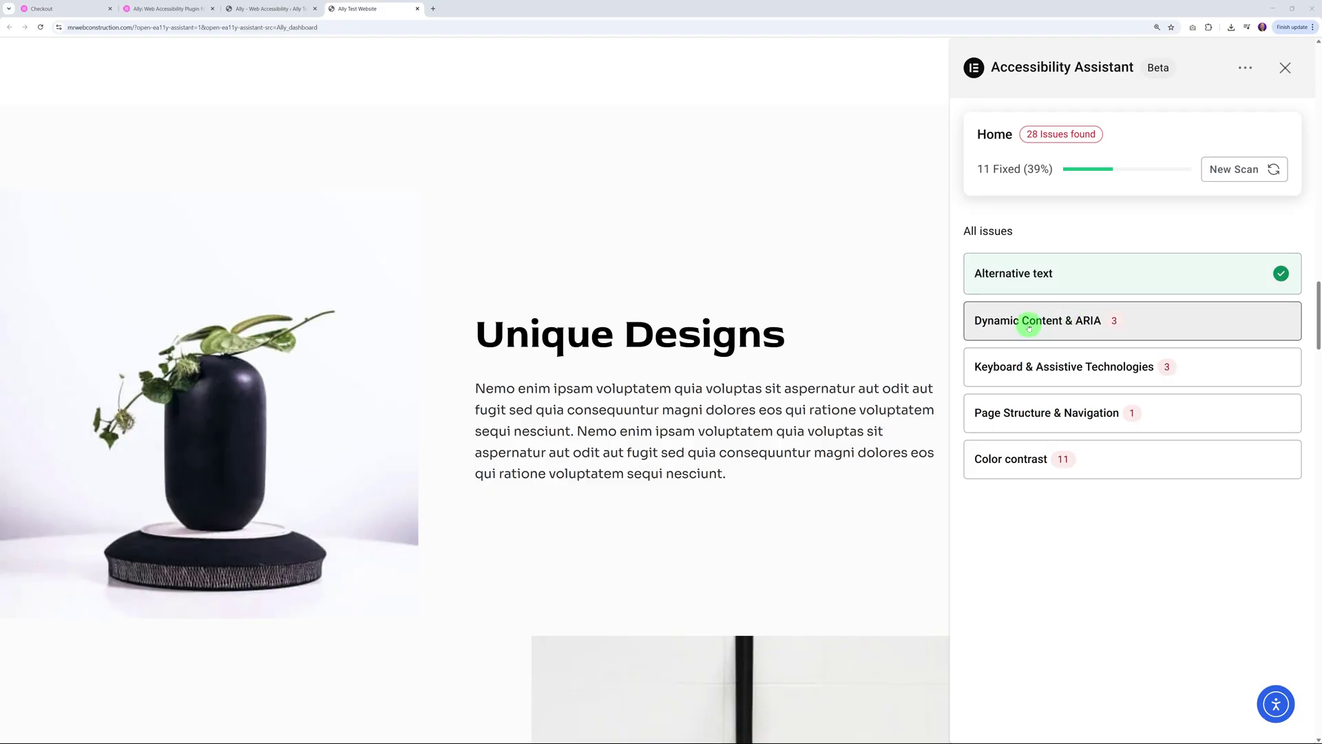
Ask AI to resolve the first Mismatched Element Role issue, dismiss the upgrade prompt, view pricing
left_click(1083, 327)
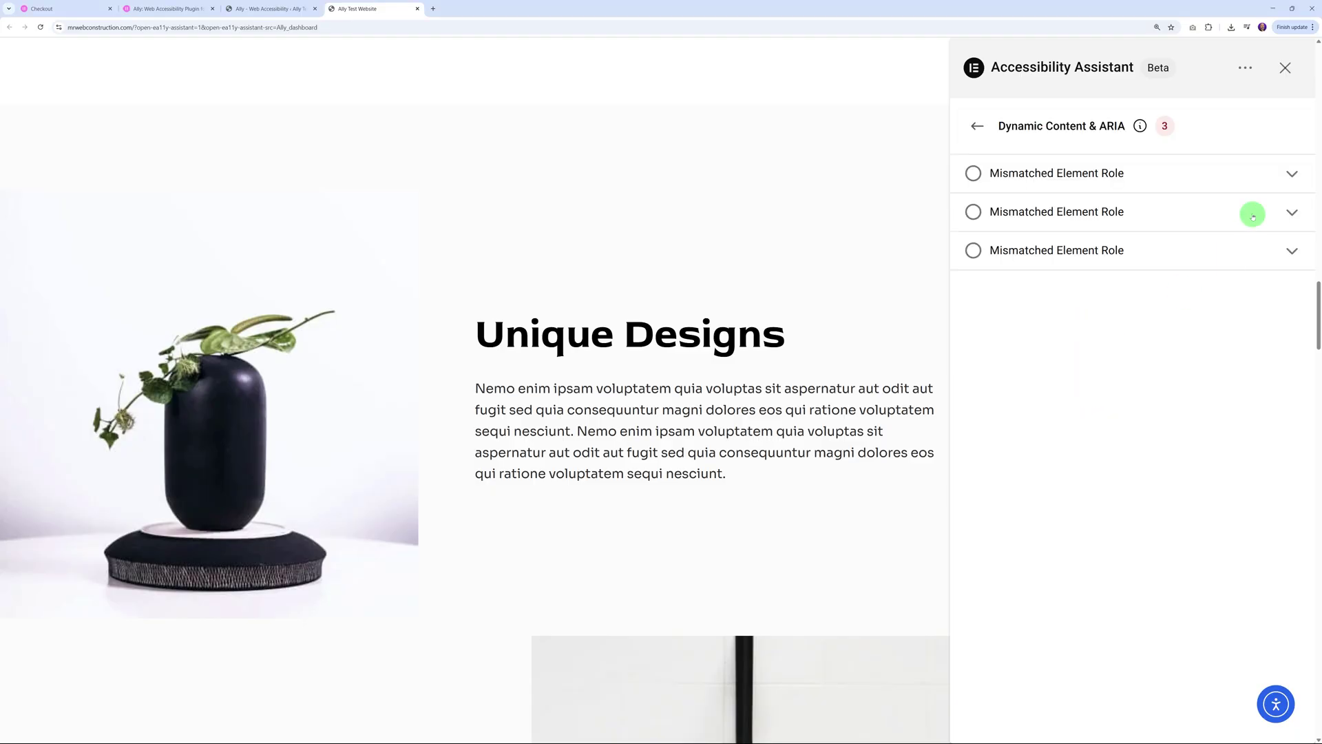
left_click(1292, 174)
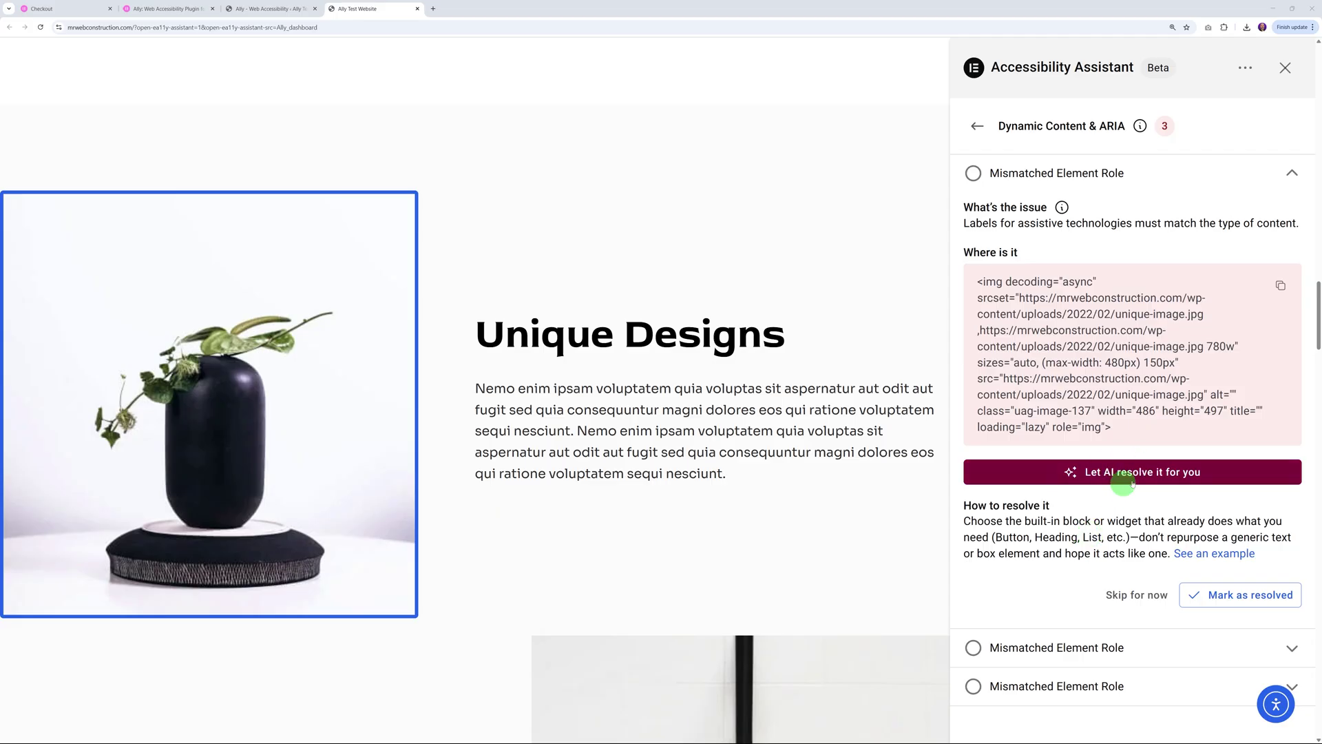
left_click(1118, 475)
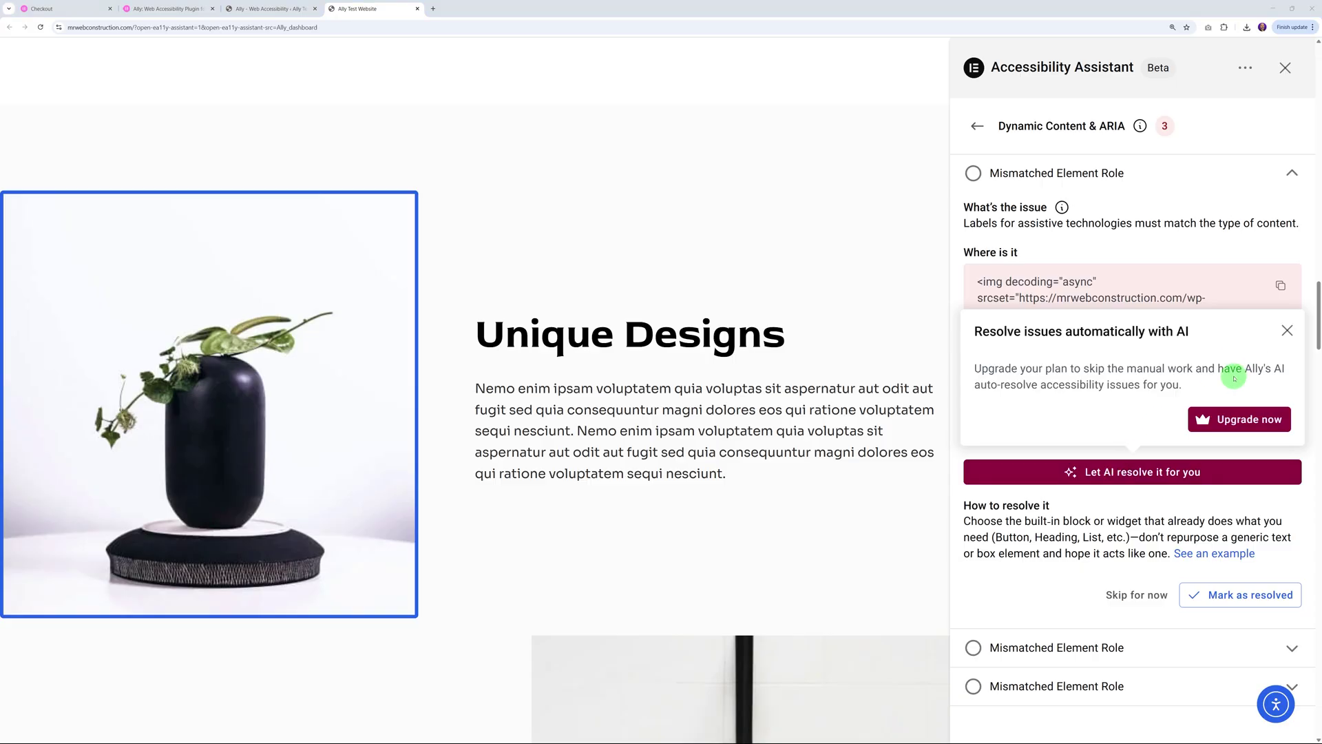
left_click(1288, 333)
left_click(168, 8)
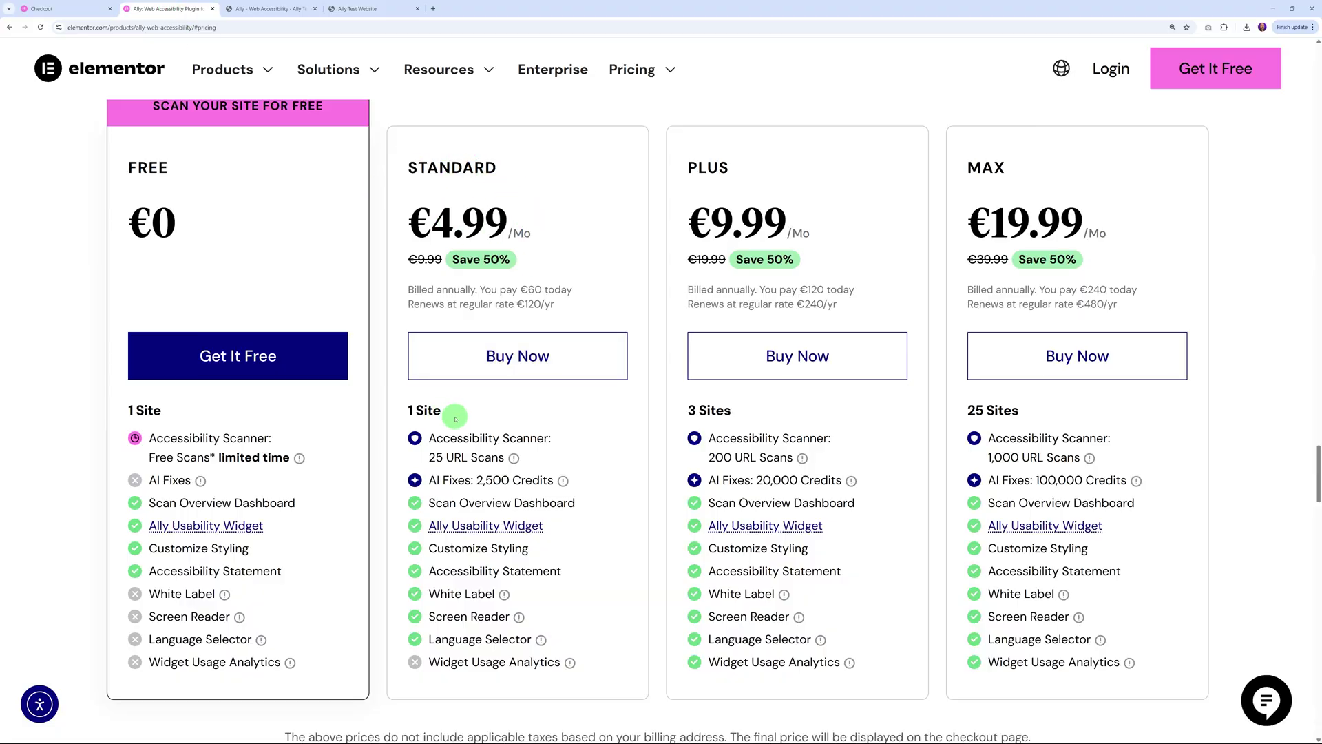
Select the Plus plan name, check the purchase thank-you page, then return to the test site
left_click_drag(685, 168, 804, 173)
left_click(98, 9)
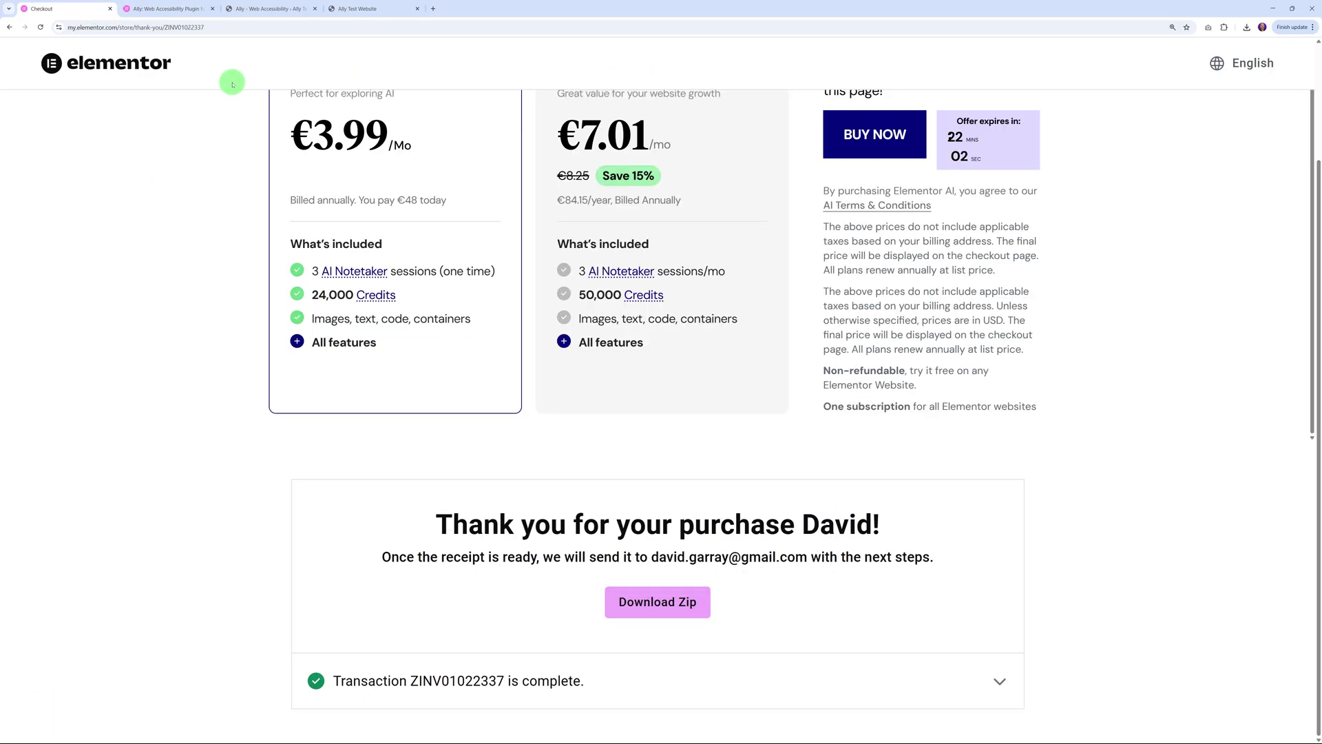
left_click(349, 9)
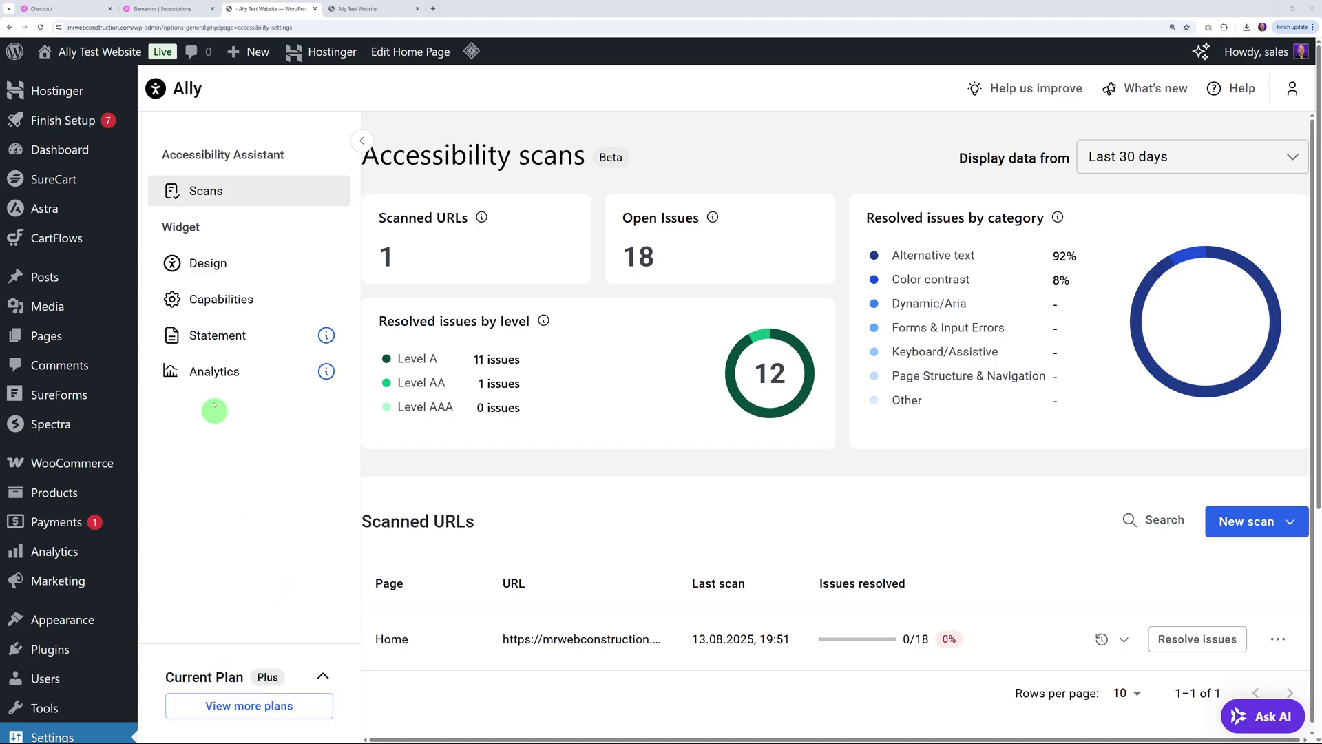
Apply the AI-generated fix to the first Mismatched Element Role issue under Dynamic Content & ARIA
left_click(379, 9)
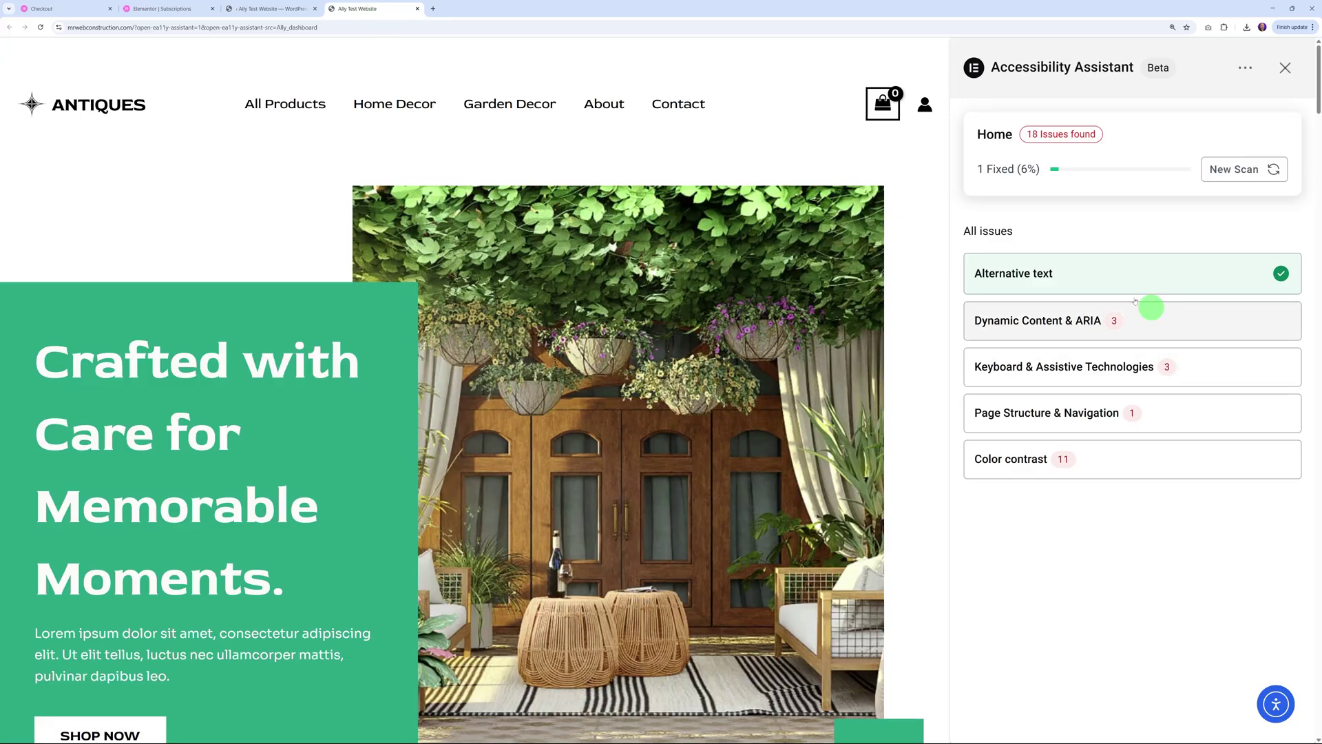
left_click(992, 330)
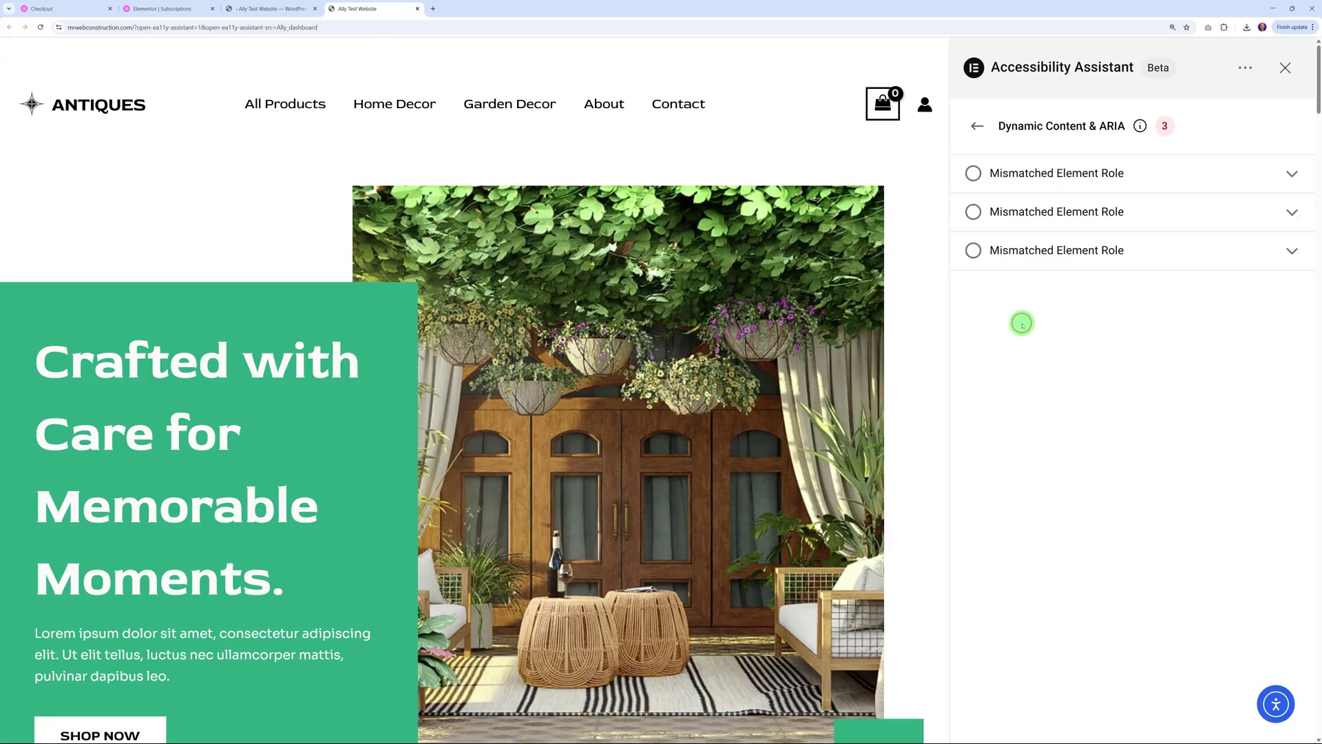
left_click(1292, 173)
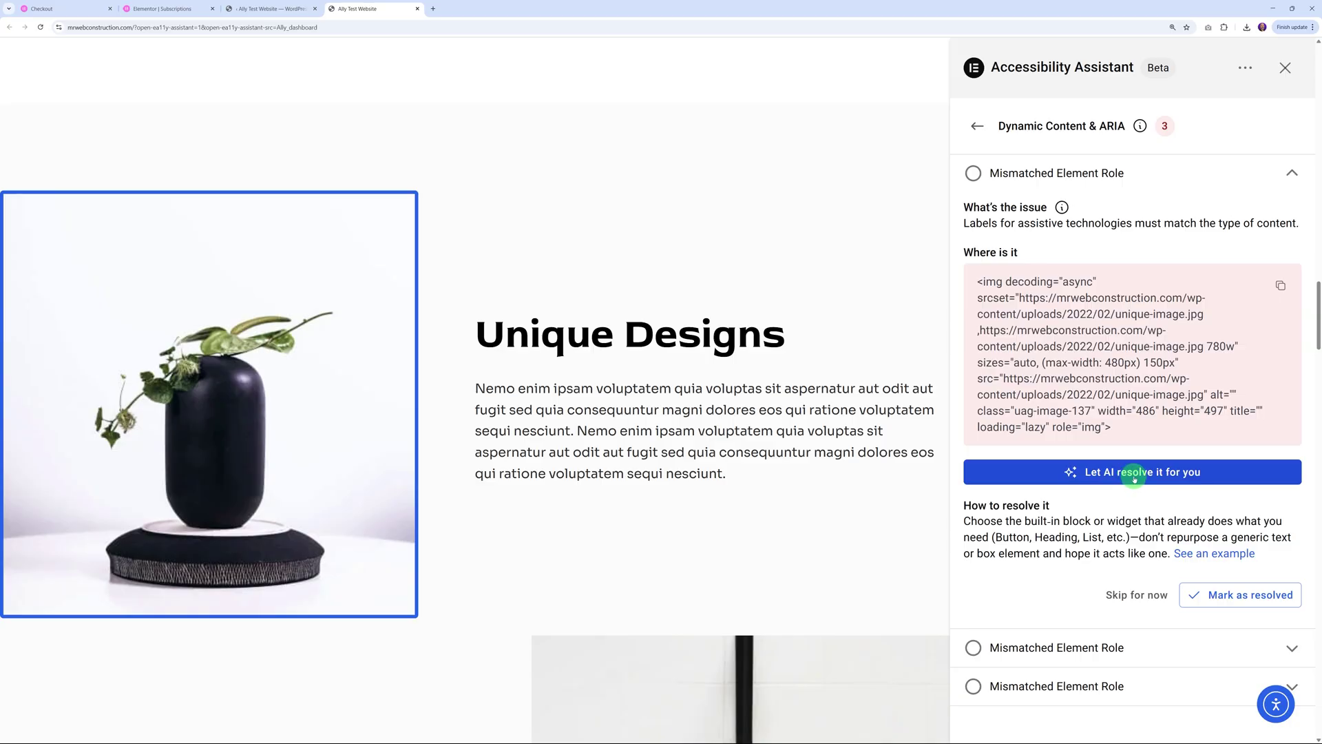
left_click(1134, 475)
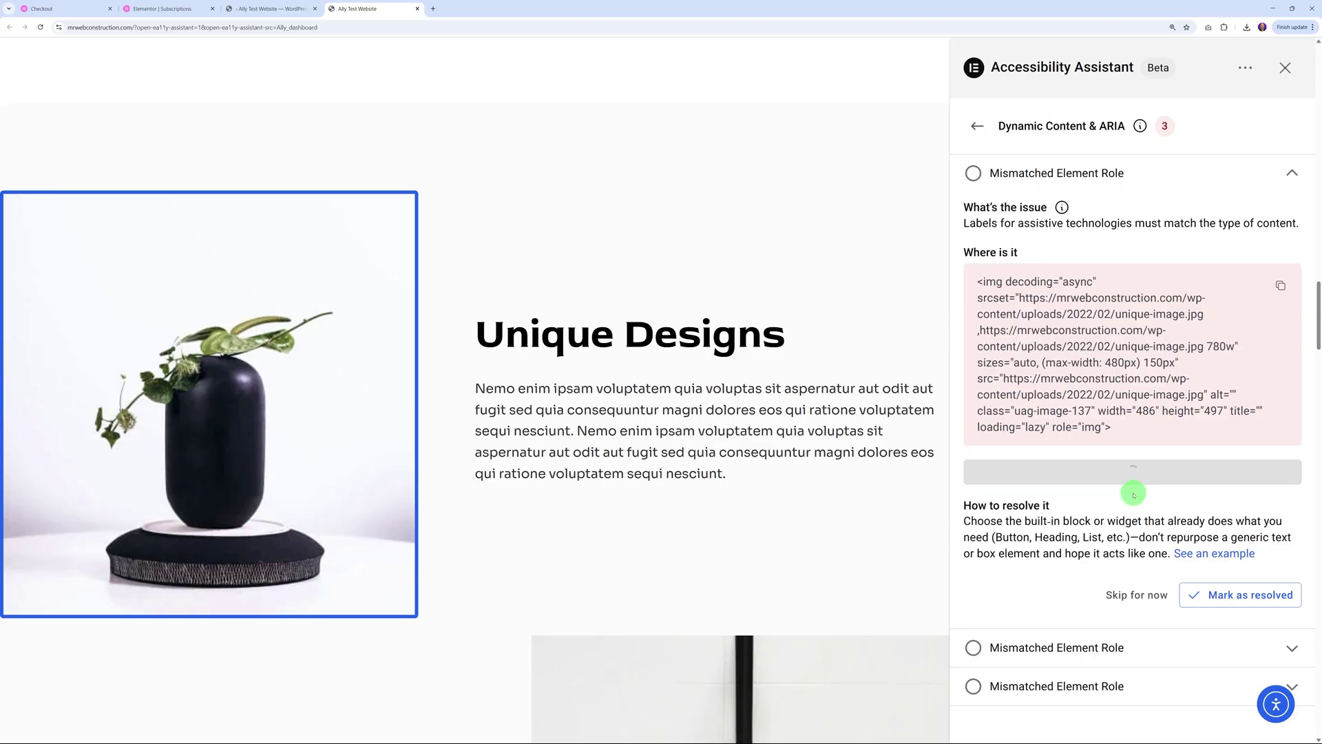
scroll(1171, 489, "down", 1)
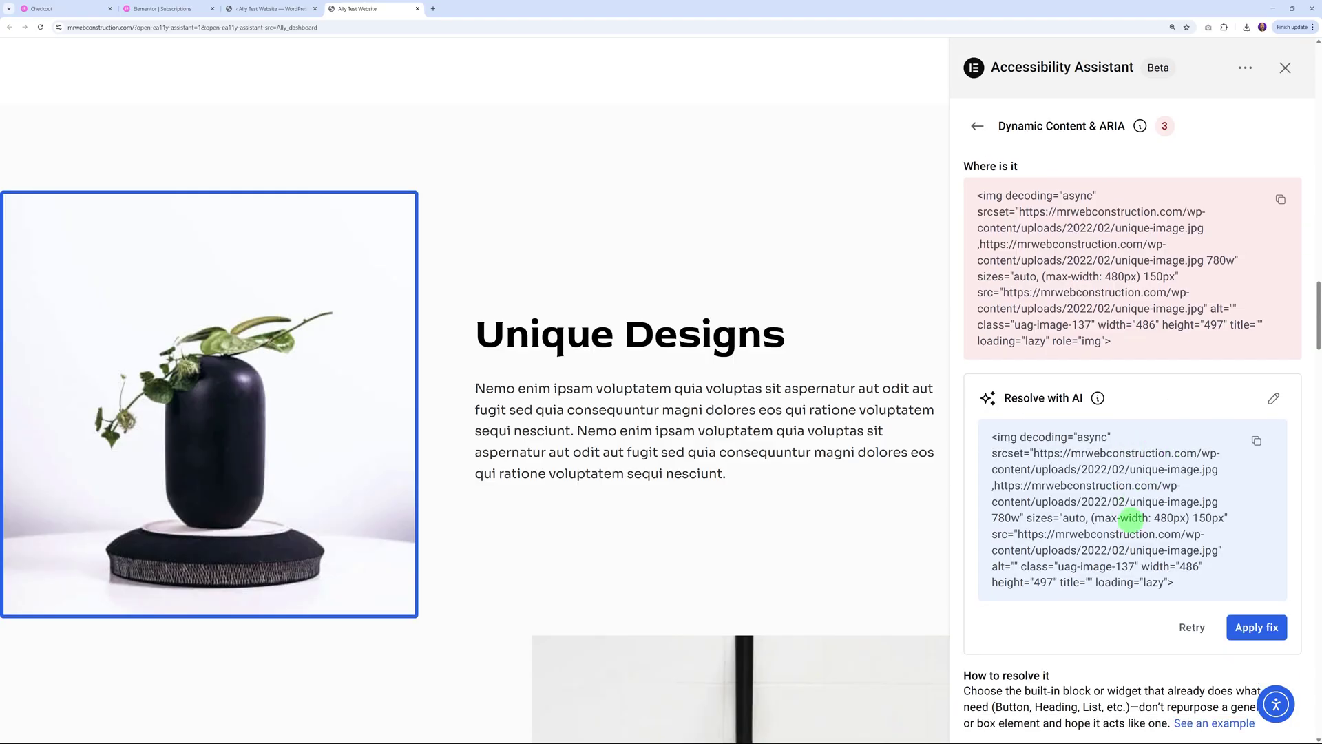
left_click(1255, 619)
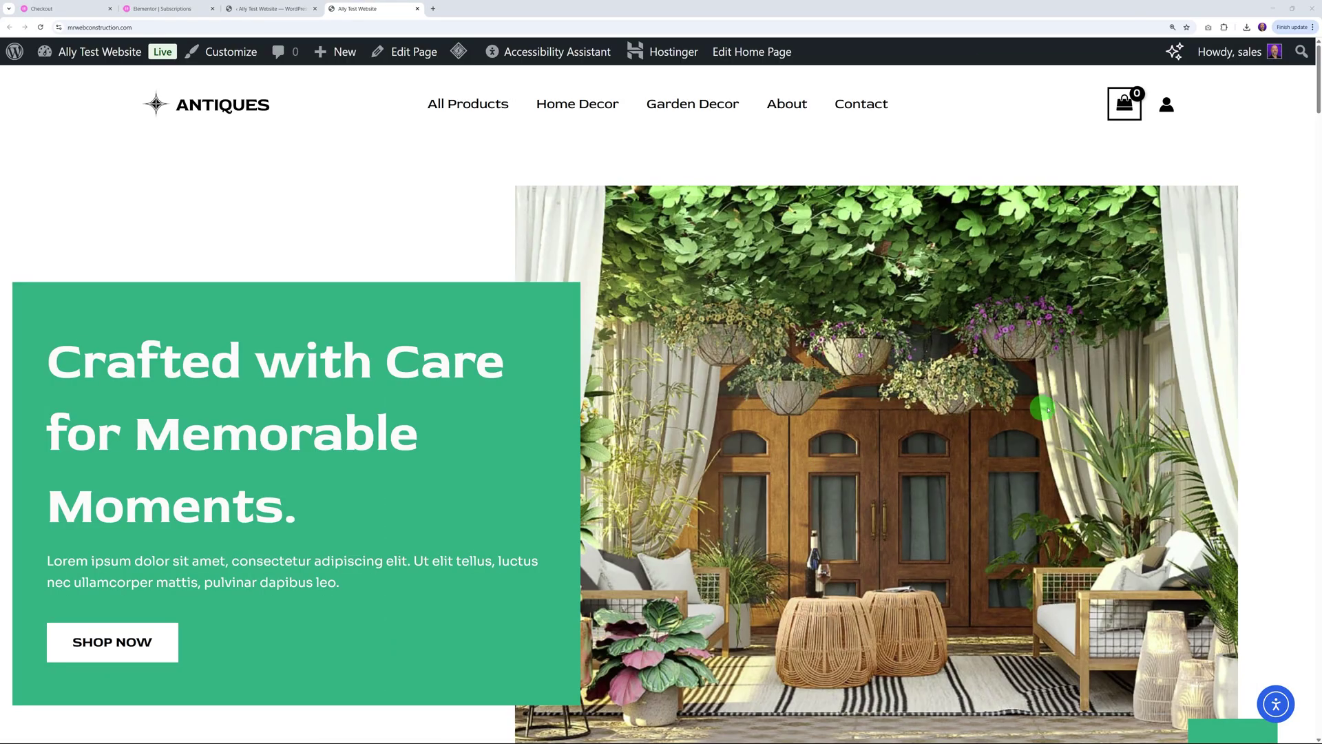
Scroll the live homepage and open the Ally widget from the bottom-right accessibility button
scroll(1289, 503, "down", 3)
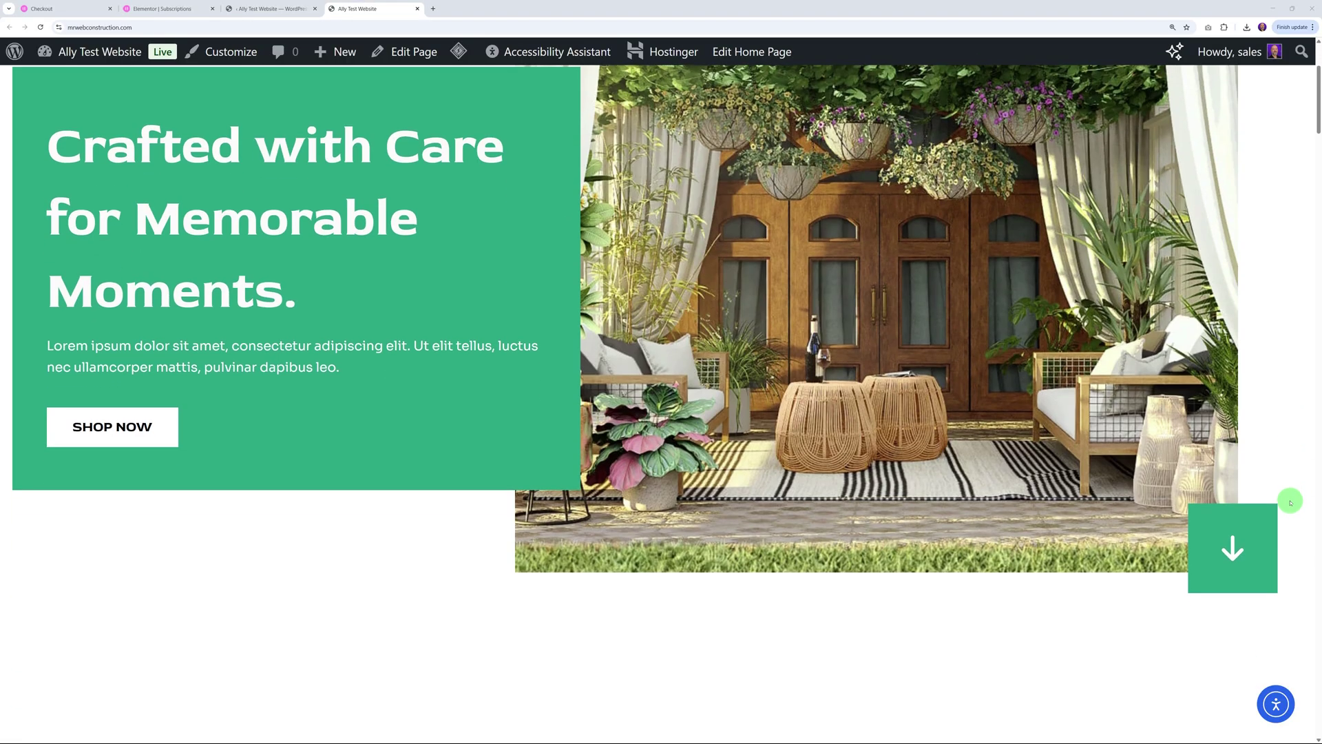
scroll(1290, 501, "down", 2)
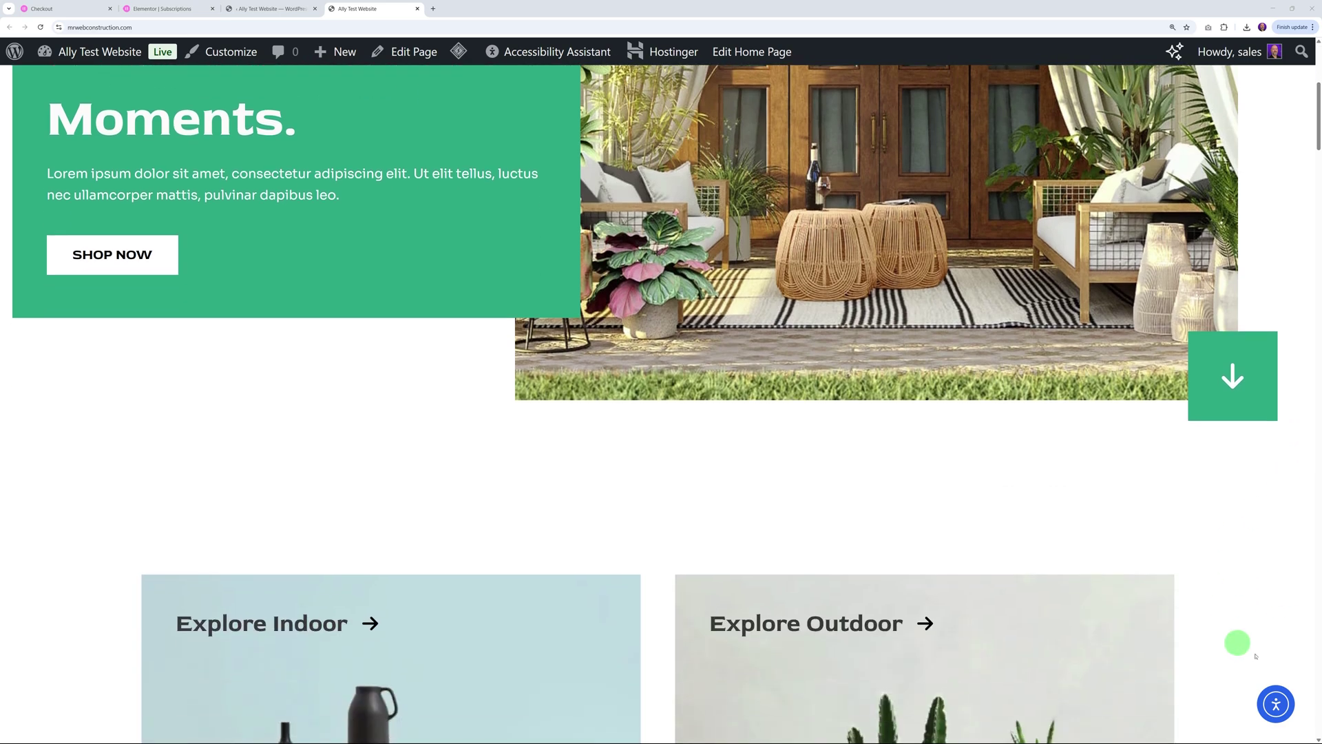
left_click(1276, 704)
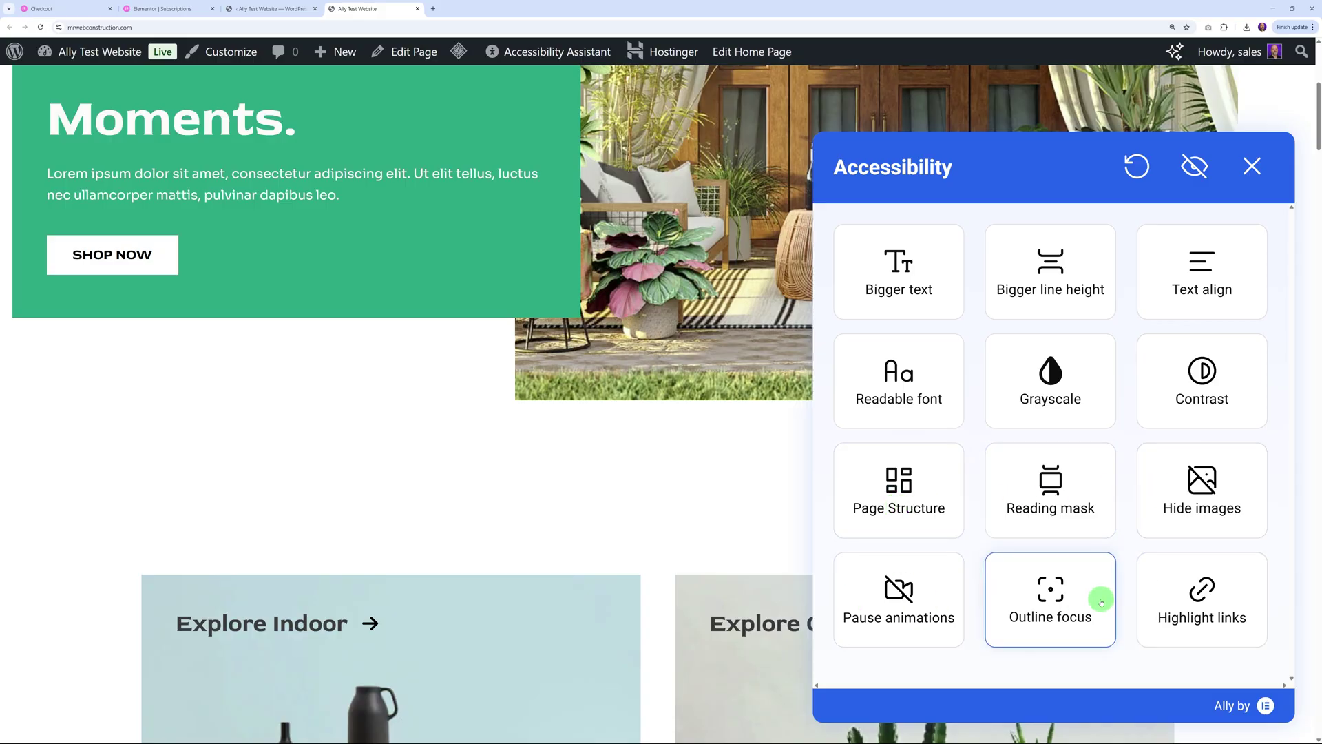
left_click(907, 283)
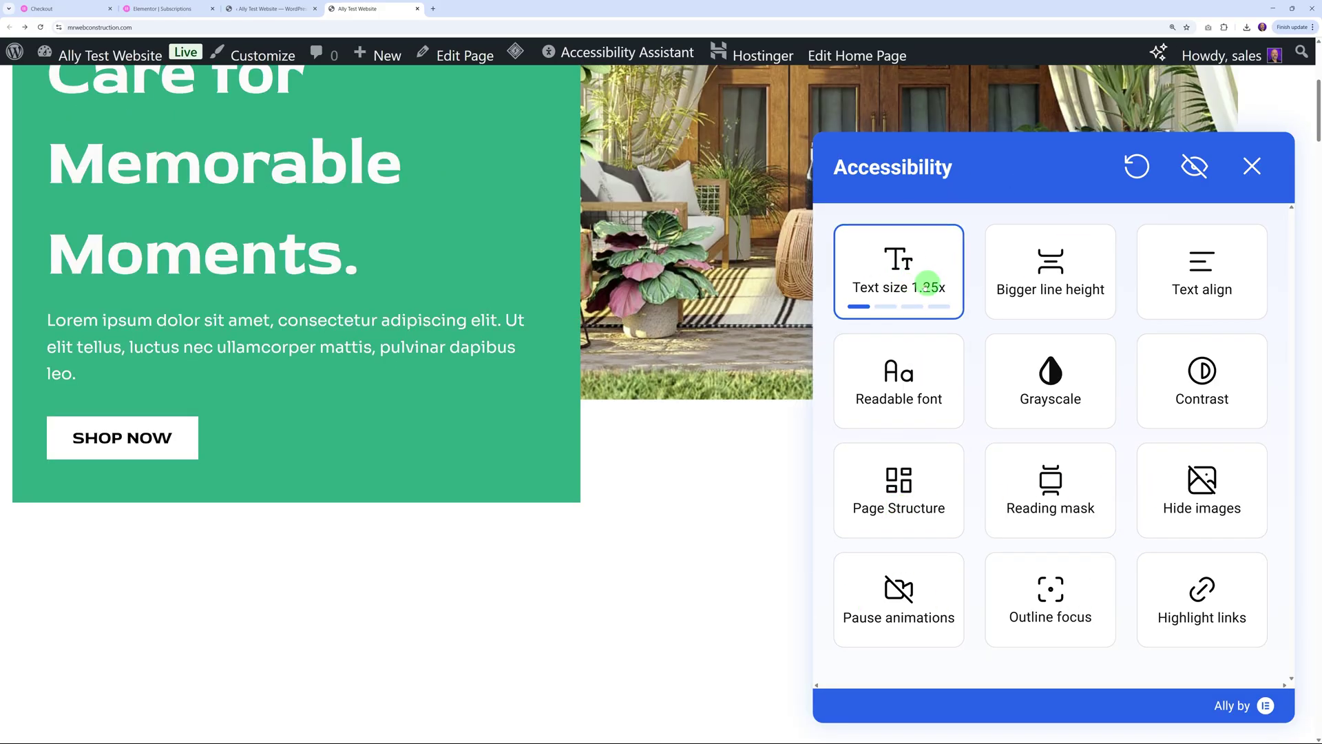
left_click(916, 287)
left_click(904, 295)
left_click(904, 282)
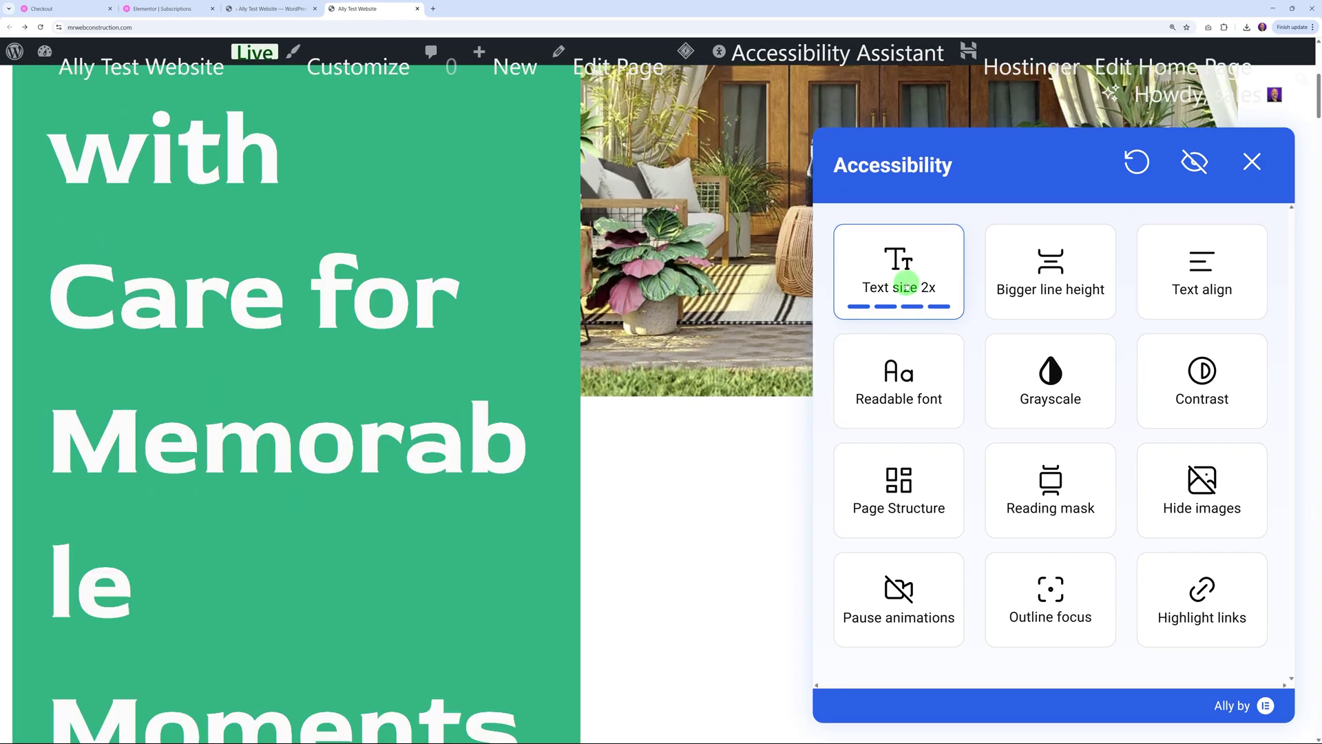
left_click(904, 284)
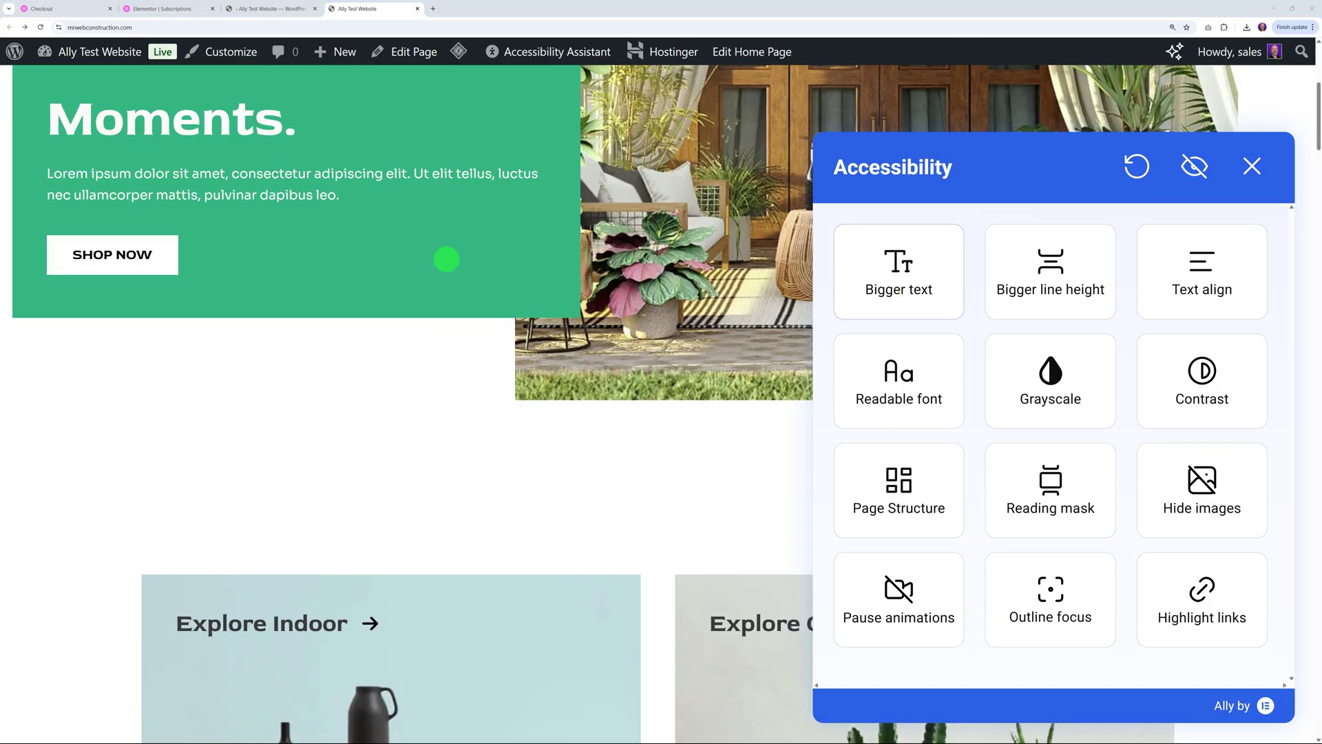
scroll(533, 417, "down", 20)
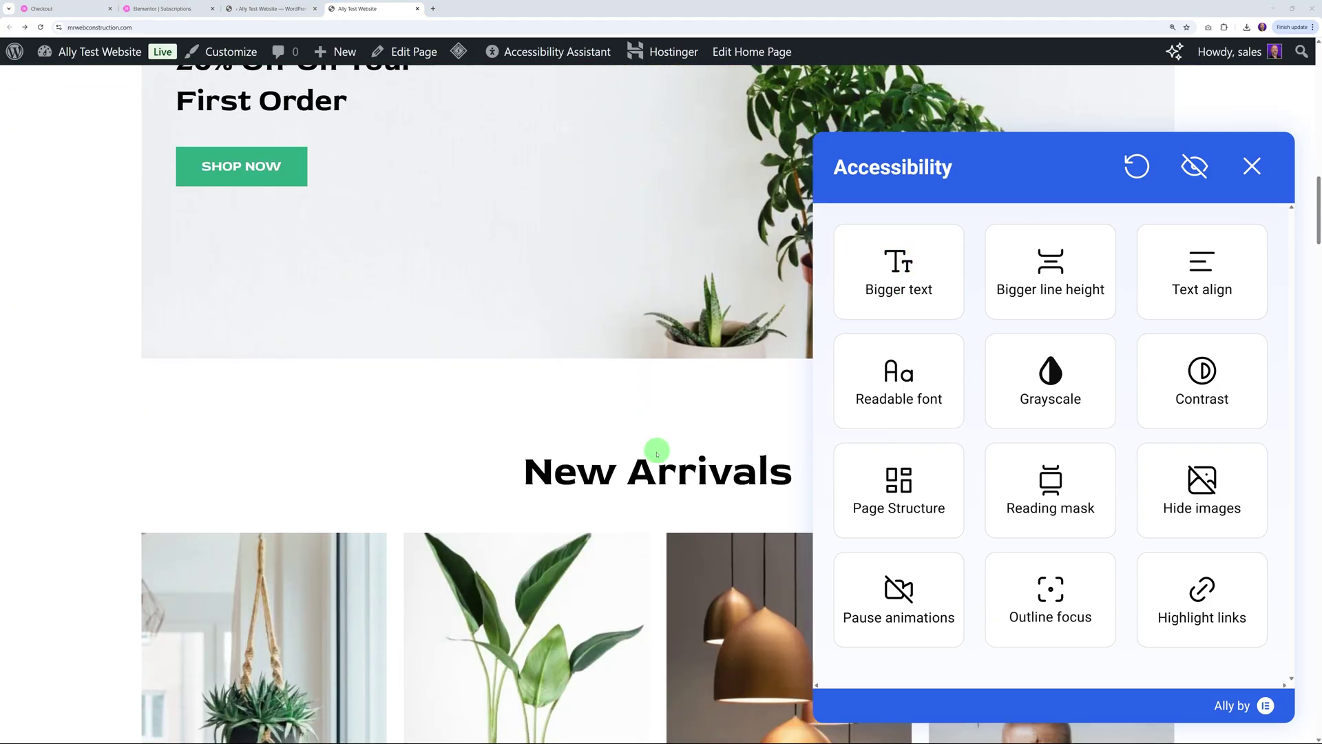
scroll(650, 458, "down", 12)
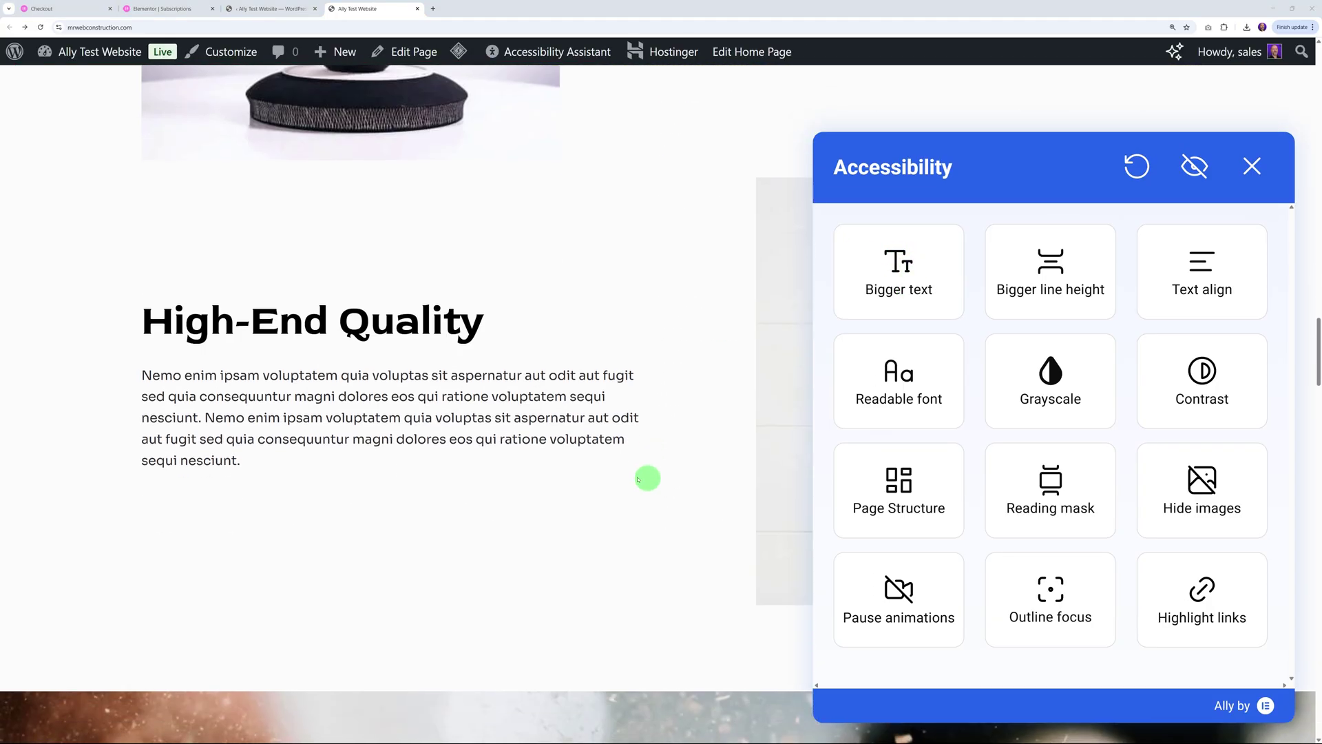
Cycle line height through 1.3x, 1.6x and 2x back to normal, then try left and right alignment
left_click(1070, 293)
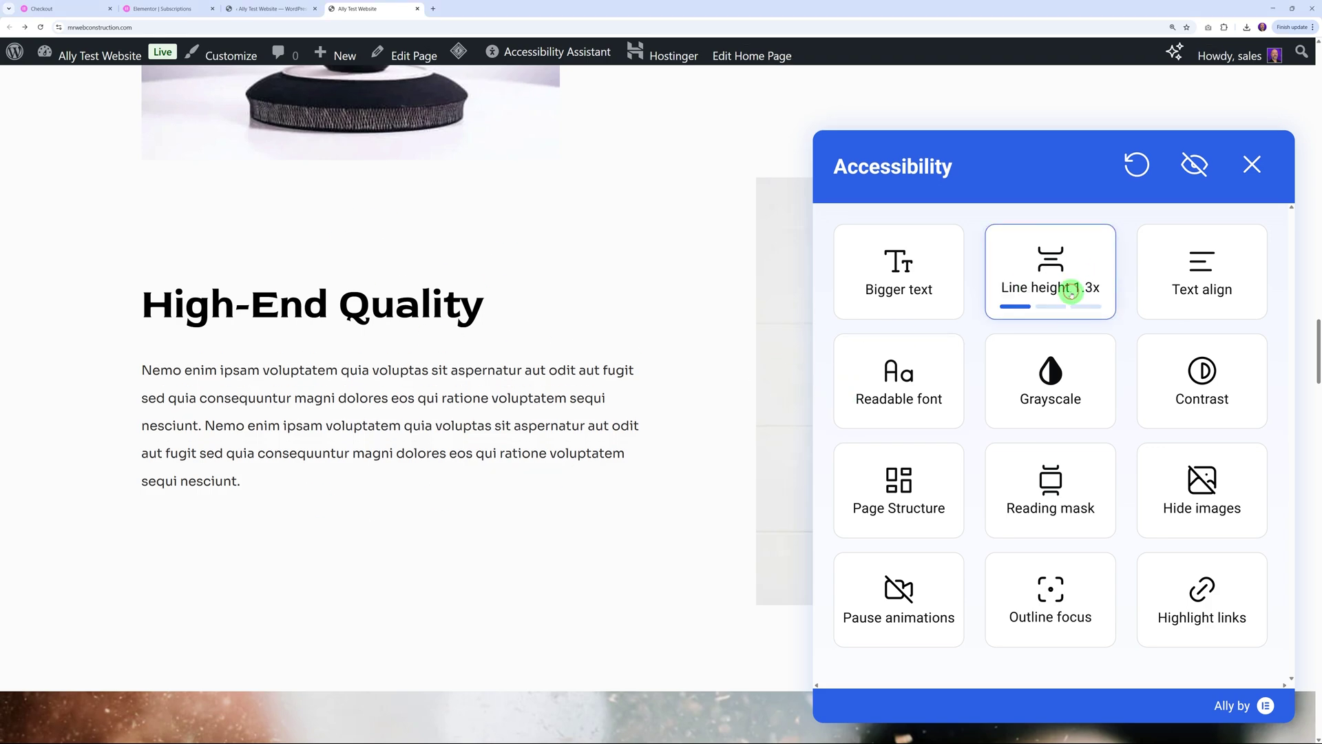
left_click(1054, 260)
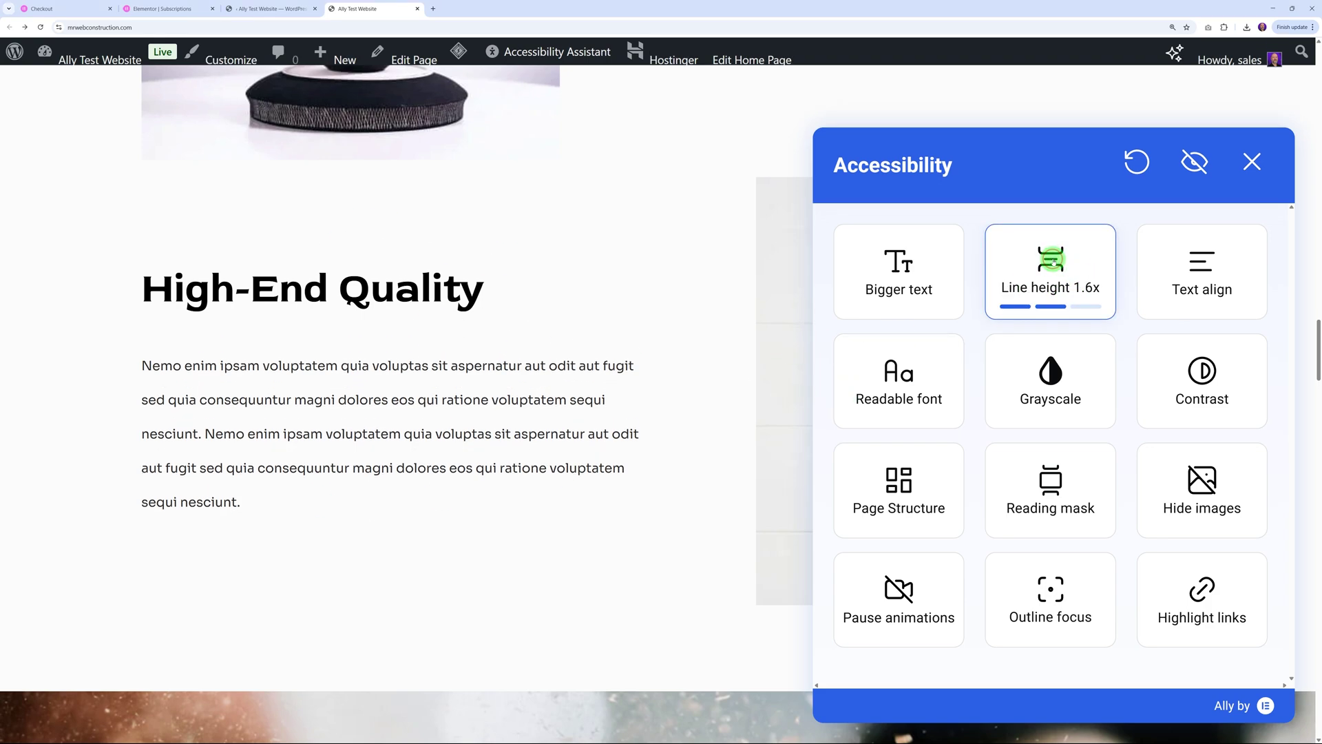
left_click(1053, 261)
left_click(1054, 261)
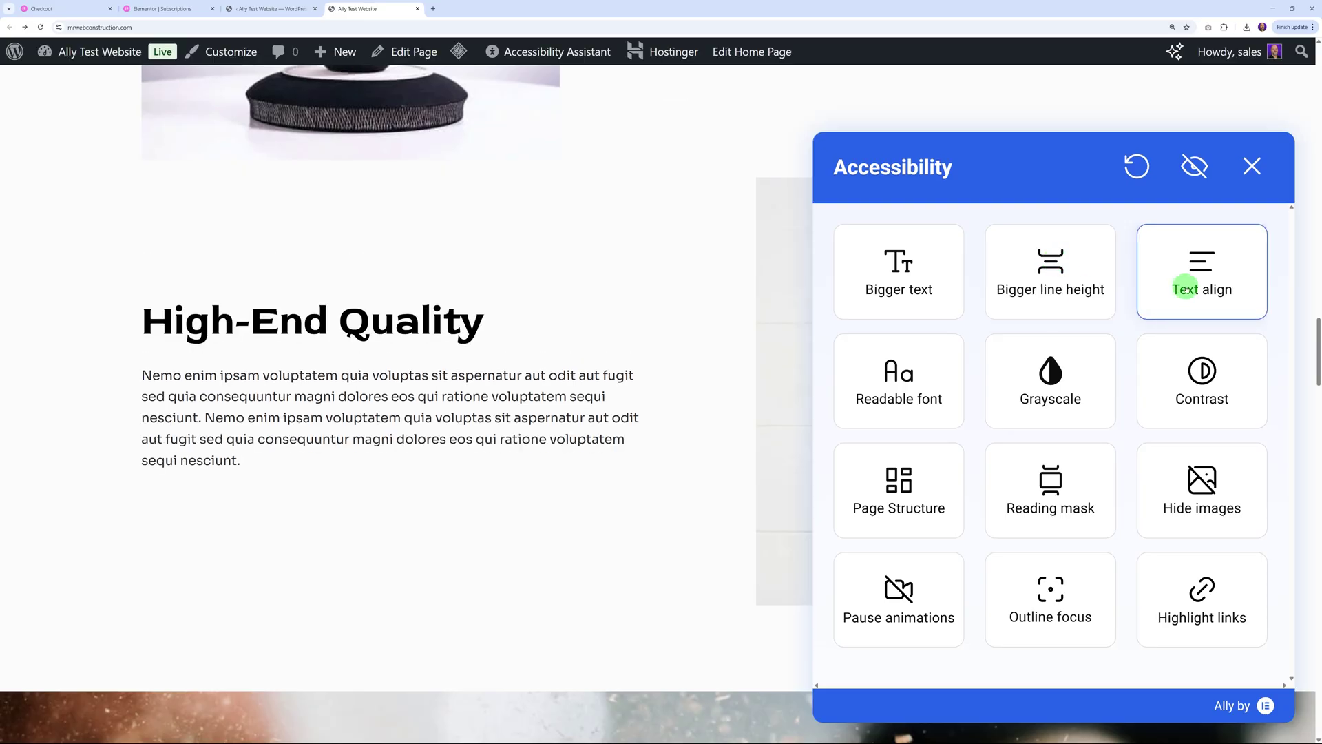
left_click(1194, 288)
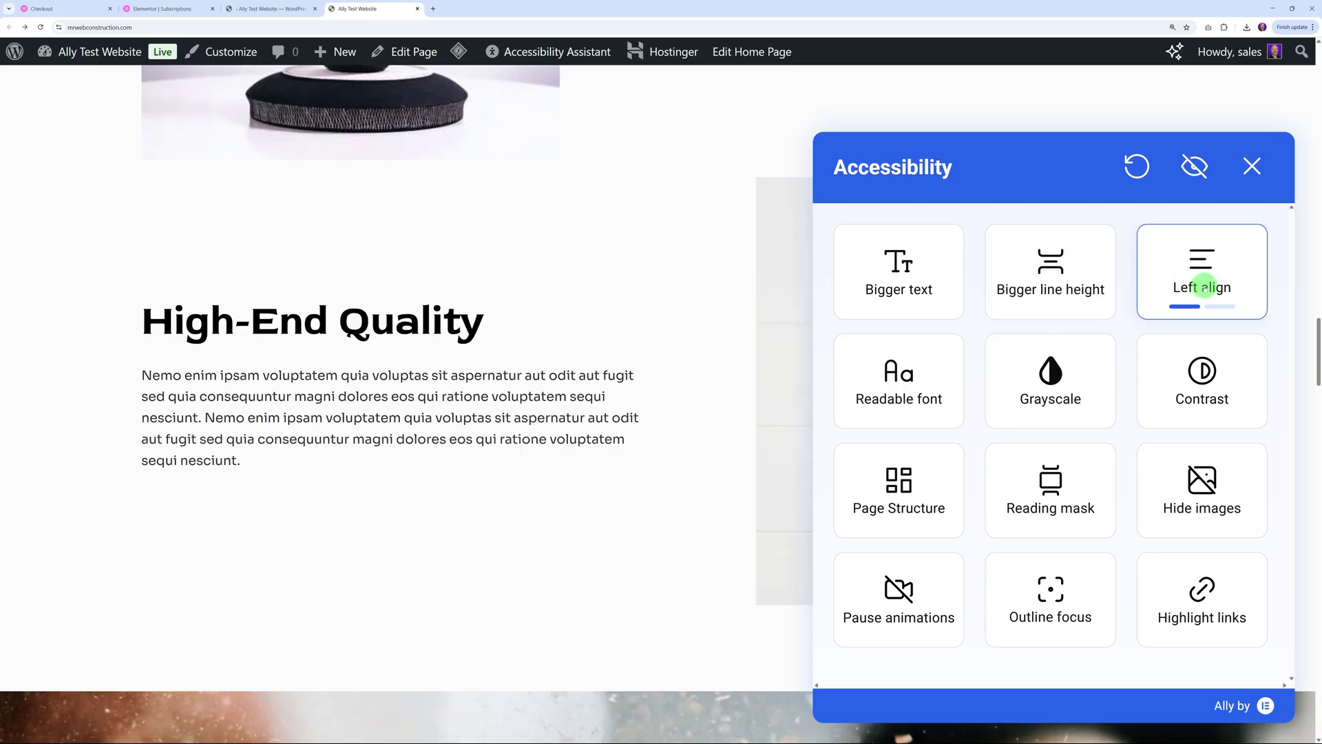
left_click(1202, 287)
left_click(1210, 289)
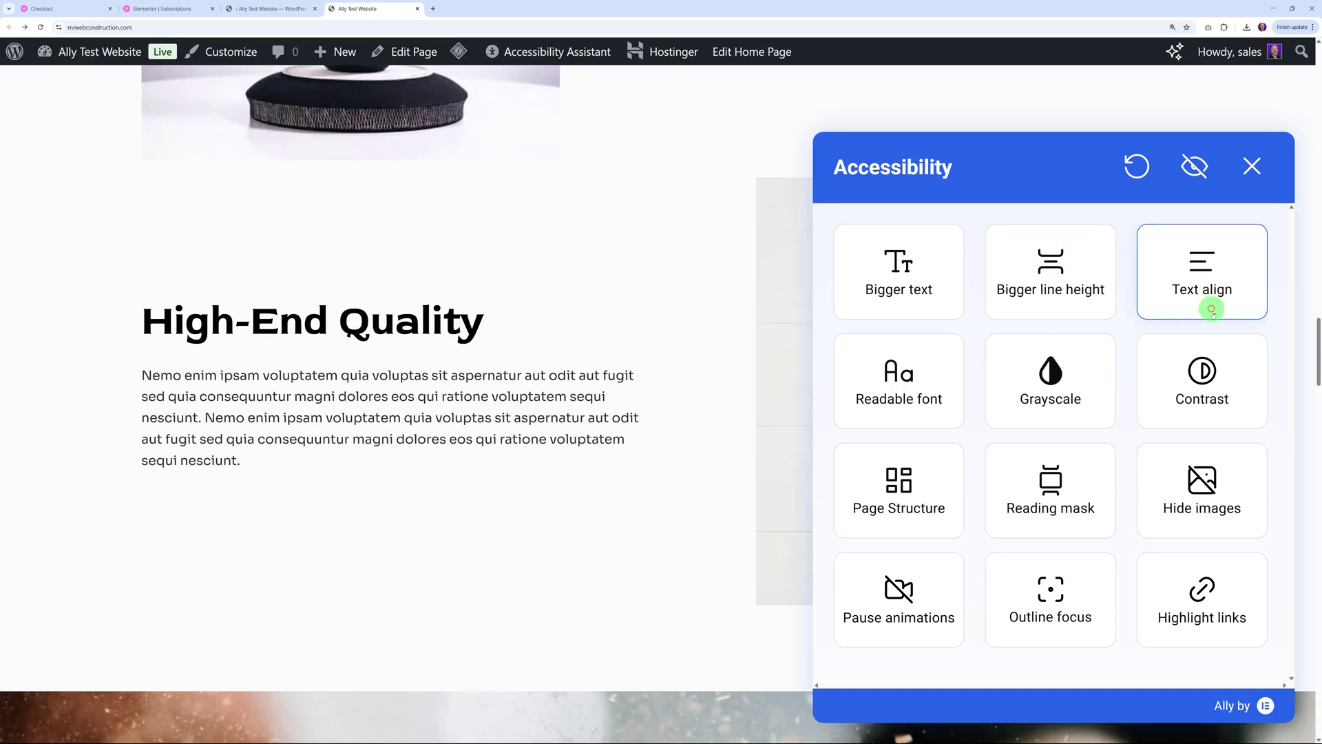
Toggle the readable font on and off, then apply grayscale and light contrast
left_click(907, 397)
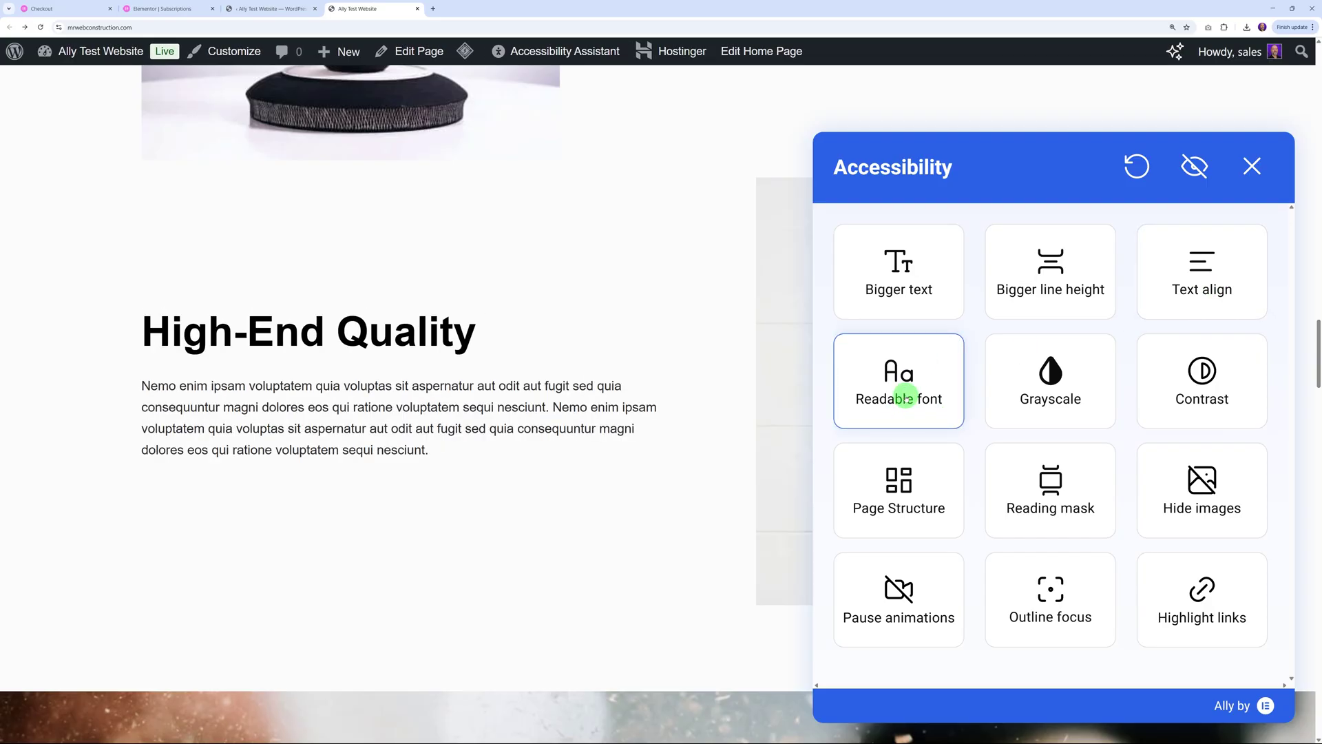
left_click(906, 397)
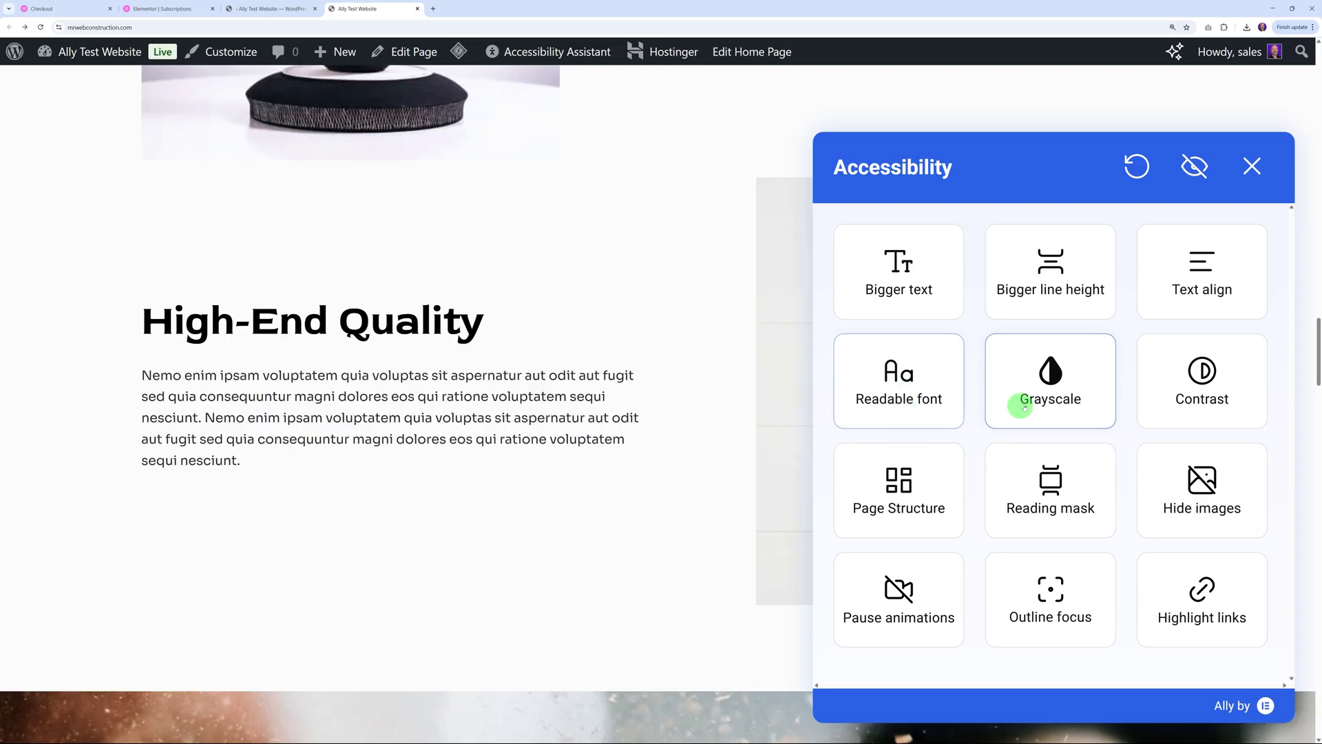
left_click(1043, 399)
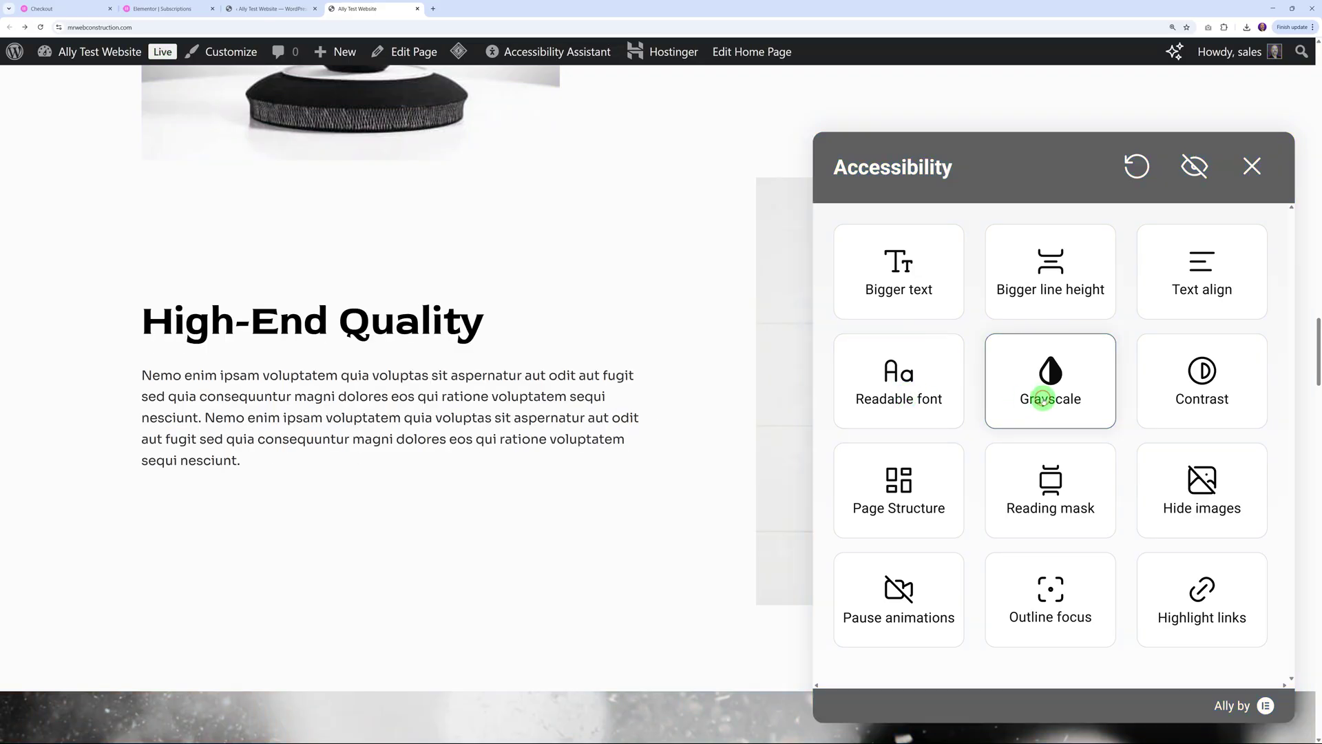
left_click(1209, 394)
left_click(1209, 394)
left_click(898, 491)
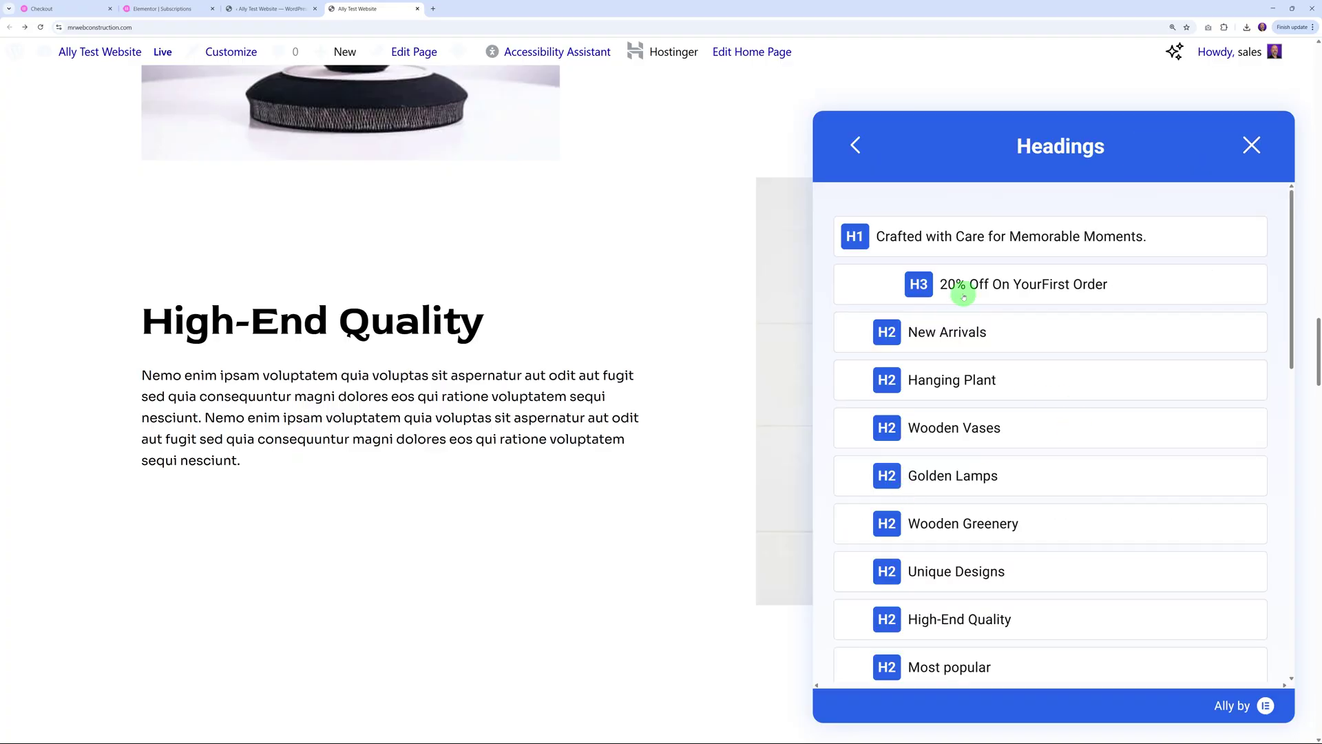
Look over the Headings list, go back to the options, and enable the reading mask
scroll(973, 565, "down", 4)
scroll(973, 565, "up", 4)
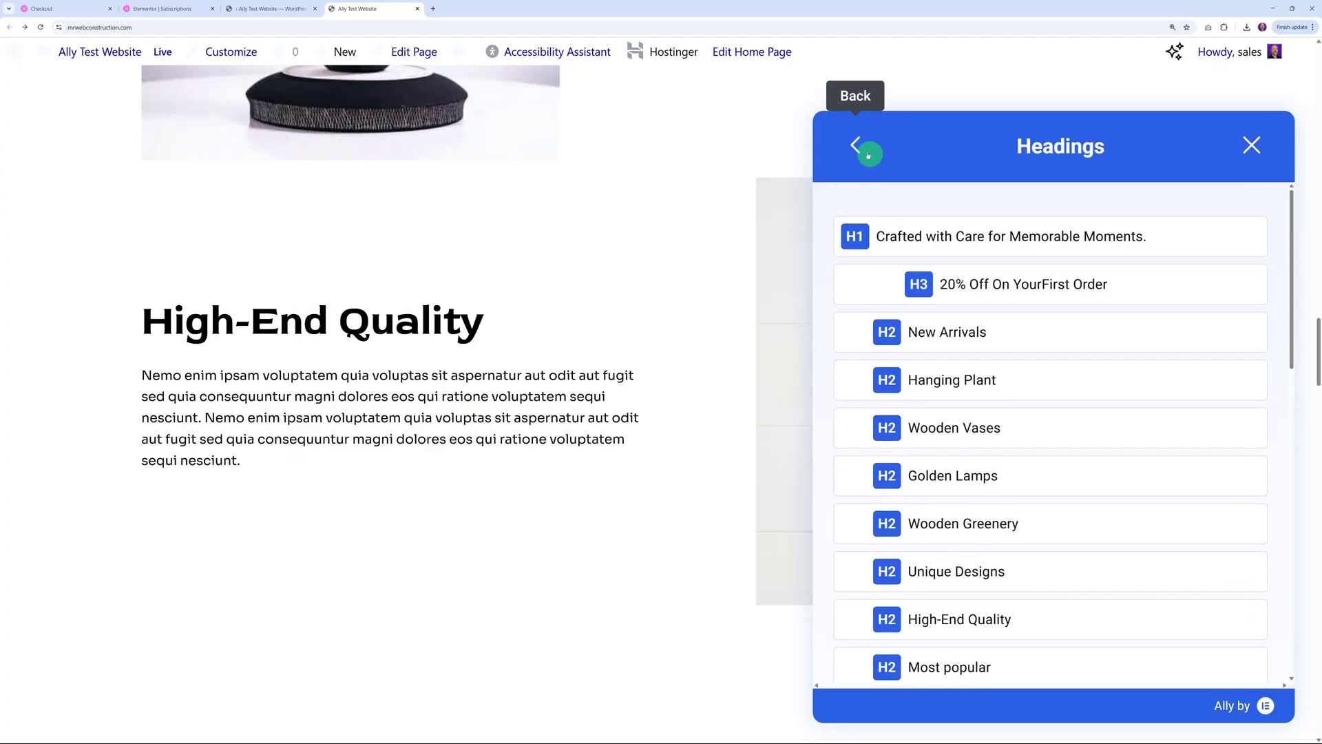
left_click(858, 147)
left_click(1059, 494)
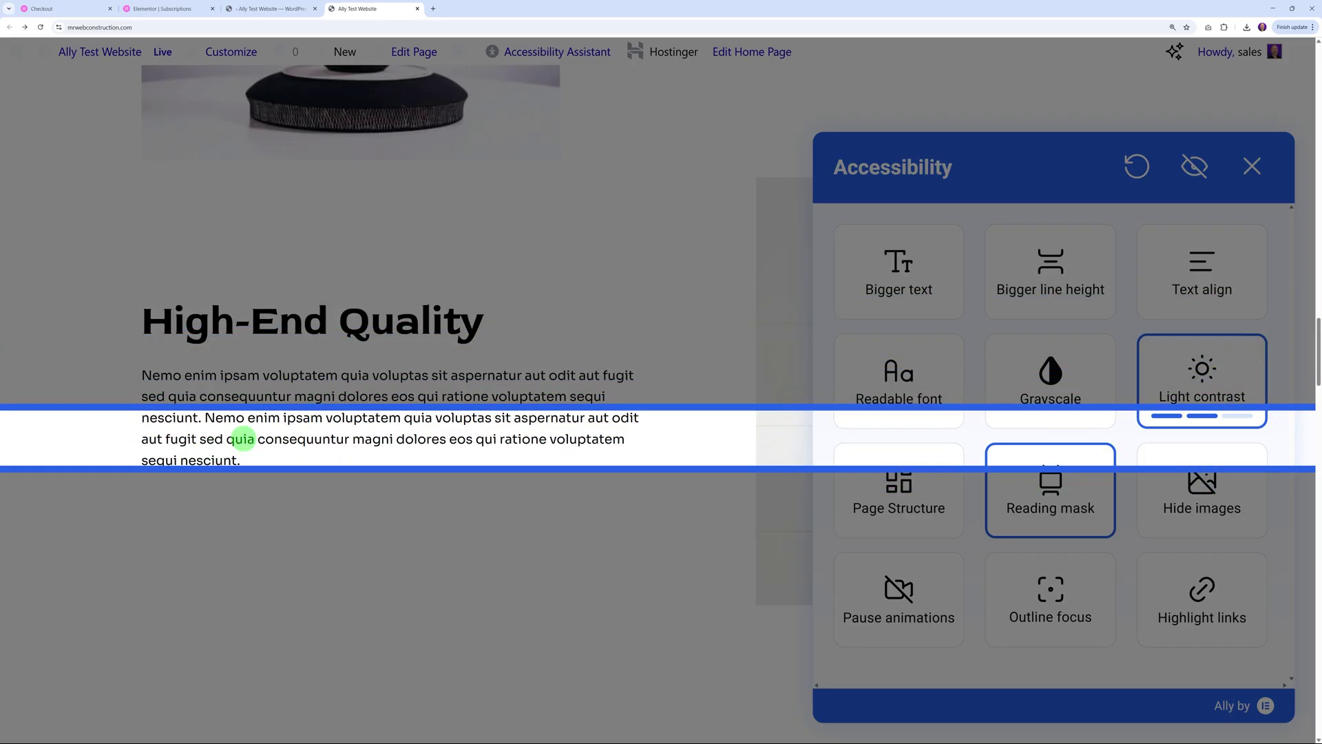
Turn off the reading mask and hide the page images, then show them again
left_click(1032, 481)
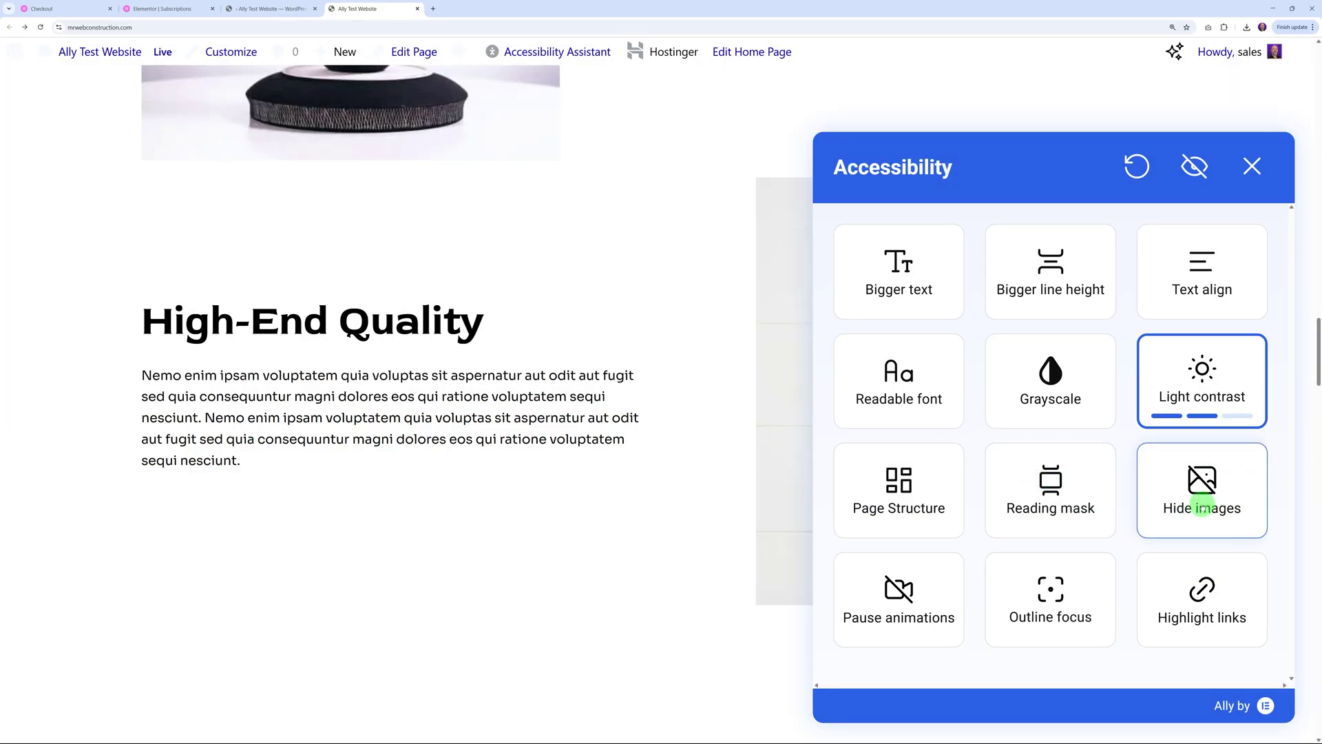
left_click(1203, 501)
scroll(569, 414, "up", 7)
scroll(647, 410, "down", 5)
left_click(1139, 468)
Try pausing animations, outline focus and link highlighting, then close and reopen the widget
left_click(923, 604)
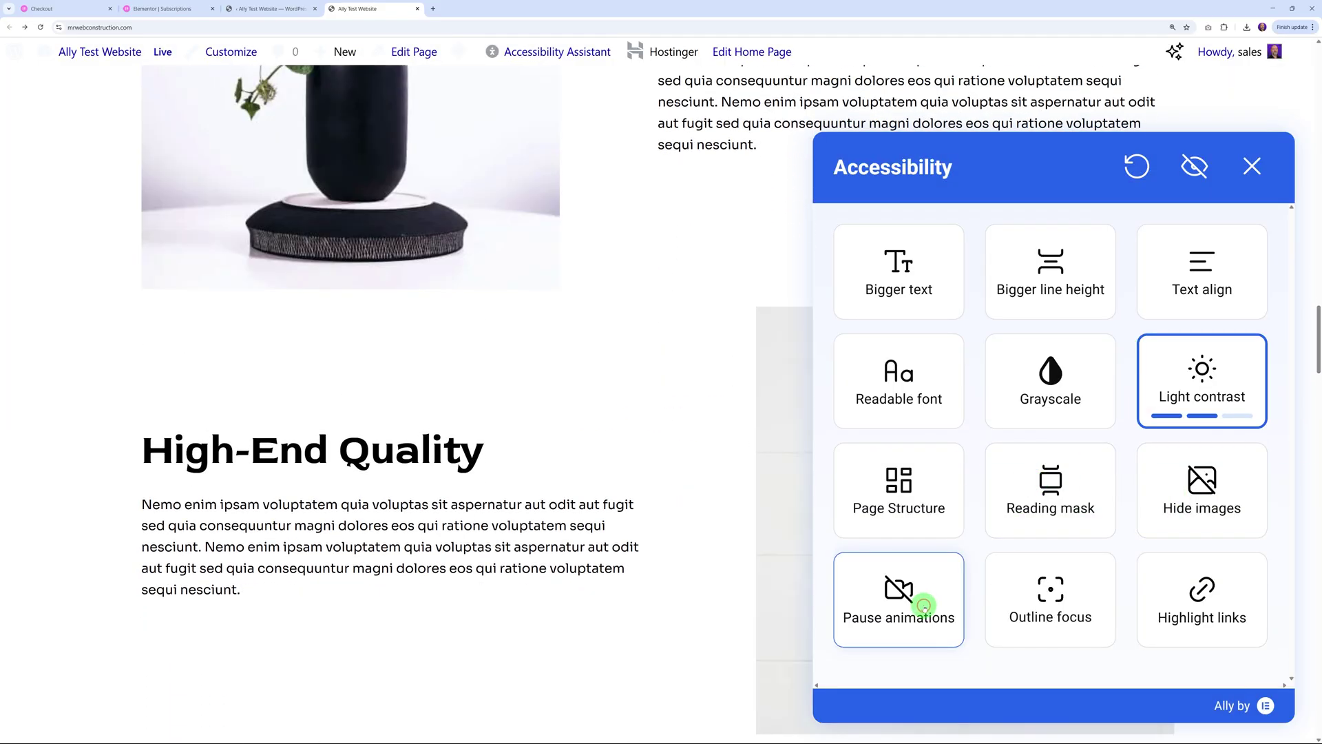
left_click(1052, 608)
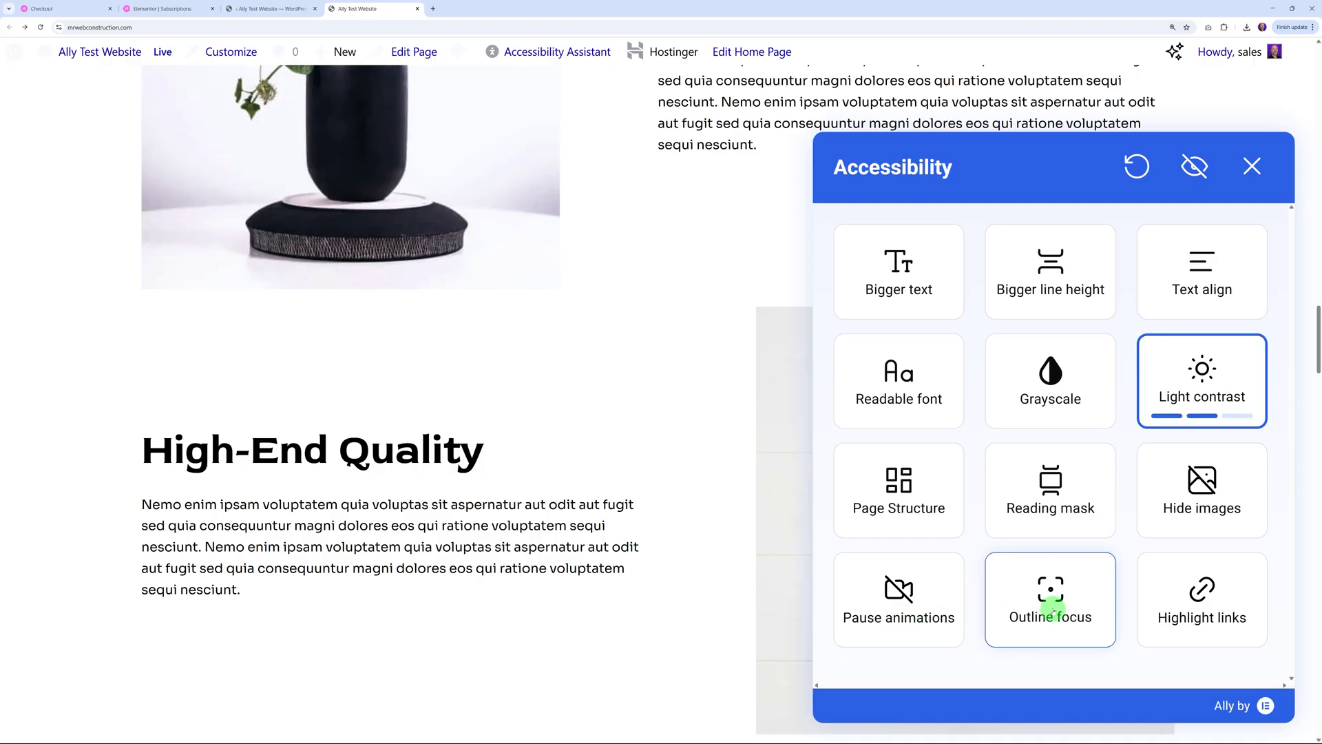
left_click(1202, 617)
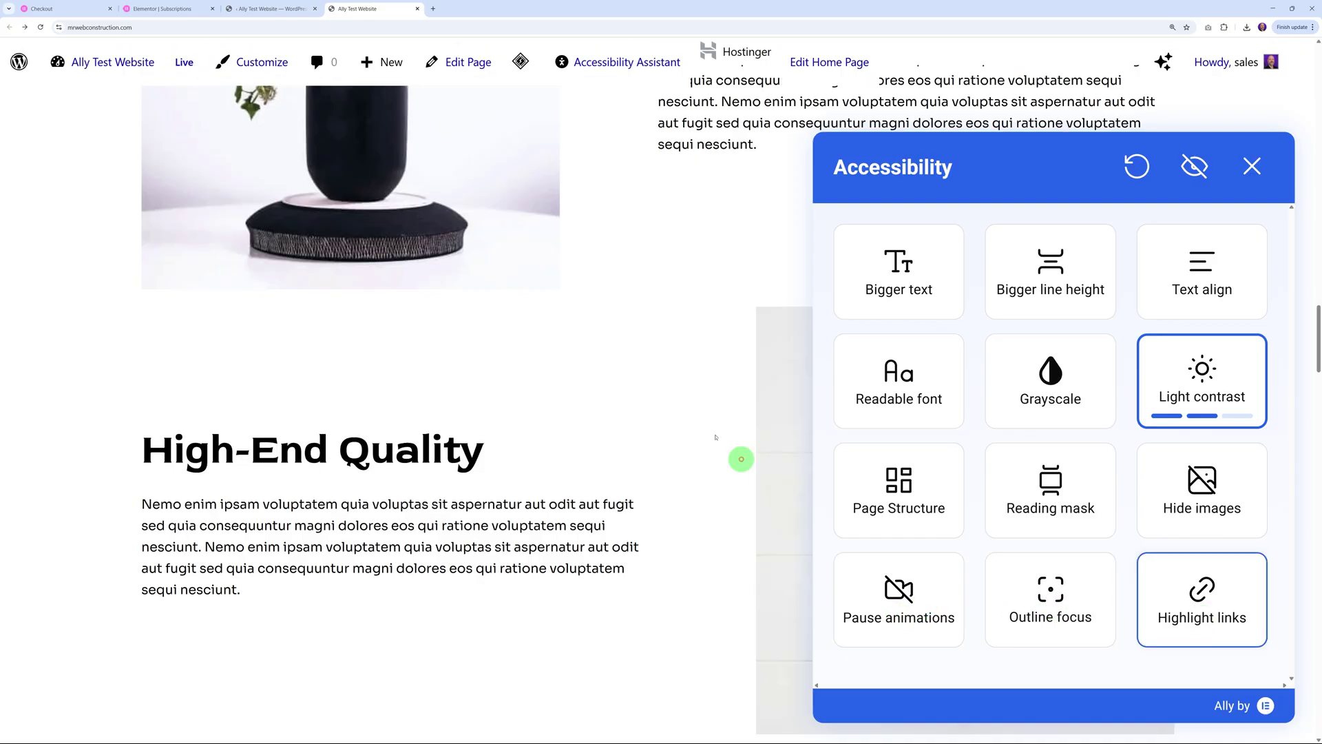
scroll(628, 212, "down", 1)
mouse_move(140, 69)
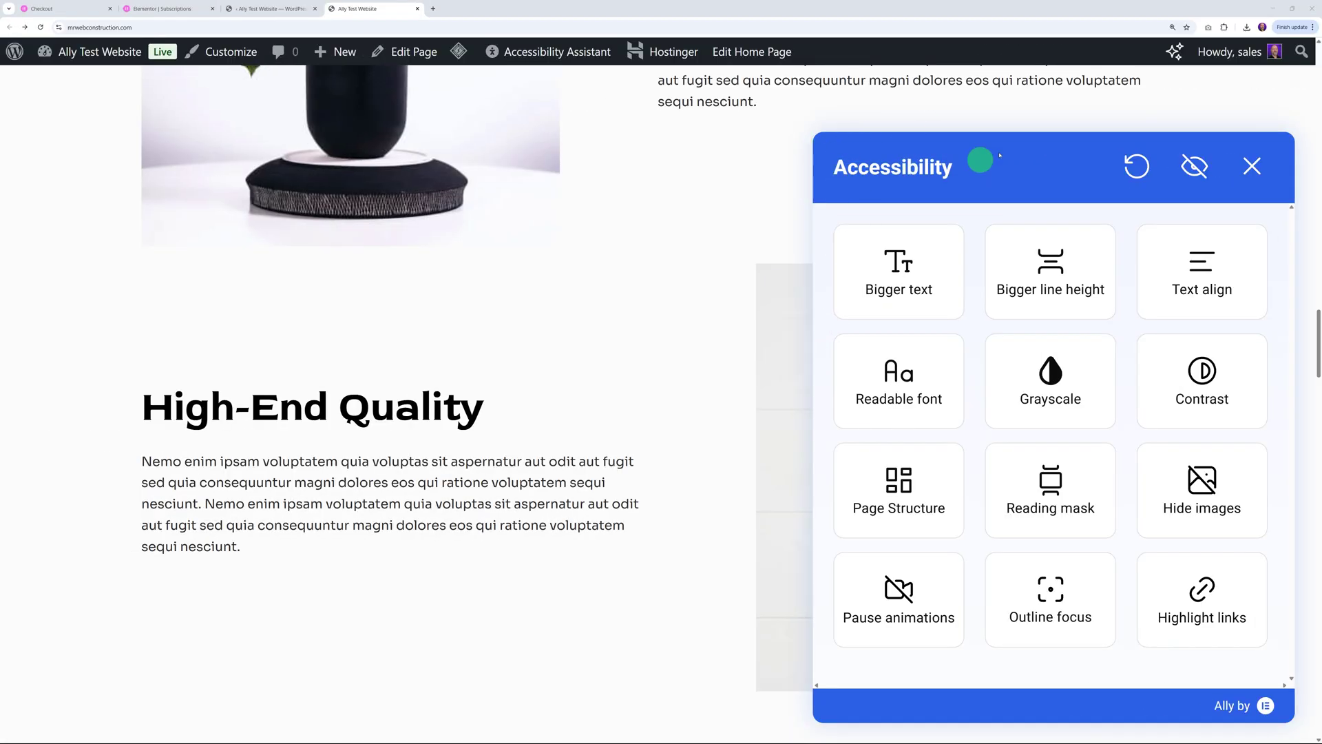
left_click(1253, 166)
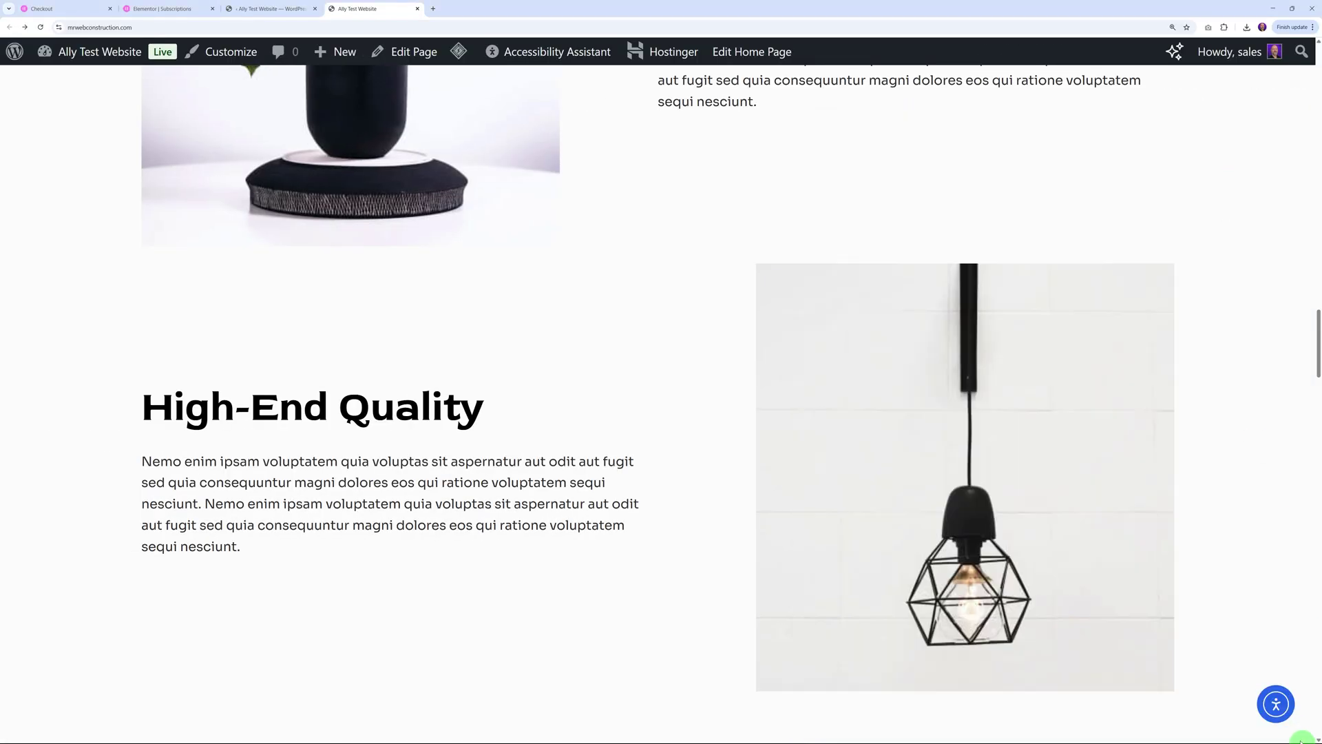
left_click(1278, 703)
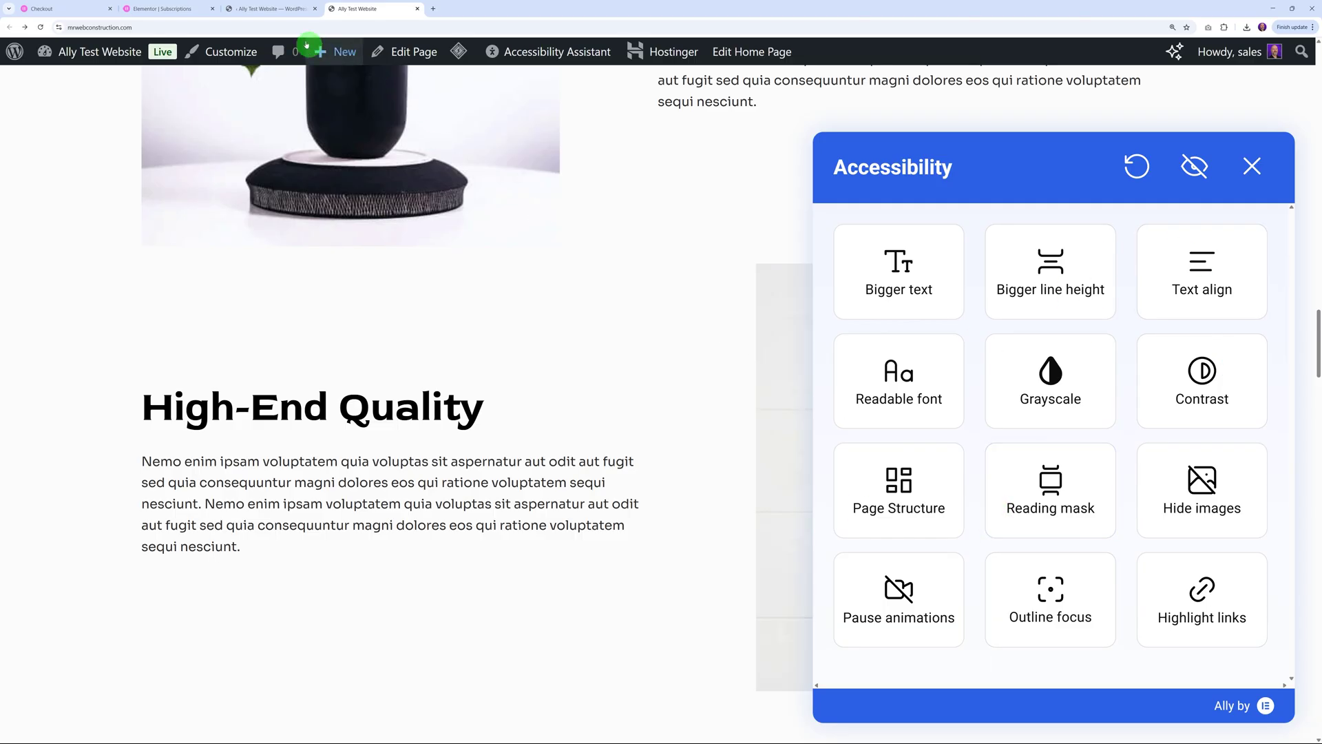
Open Ally's widget Analytics page and show the Track widget data prompt, leaving tracking off
left_click(275, 9)
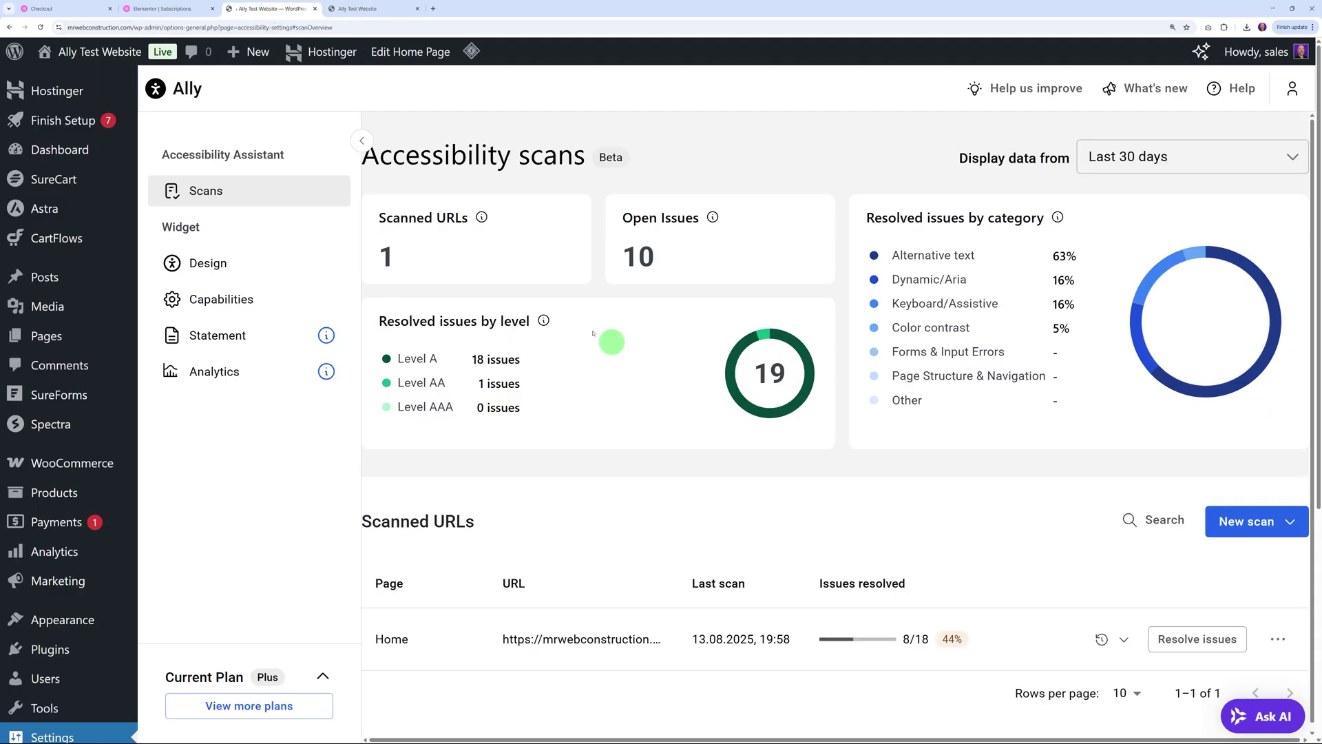
left_click(222, 377)
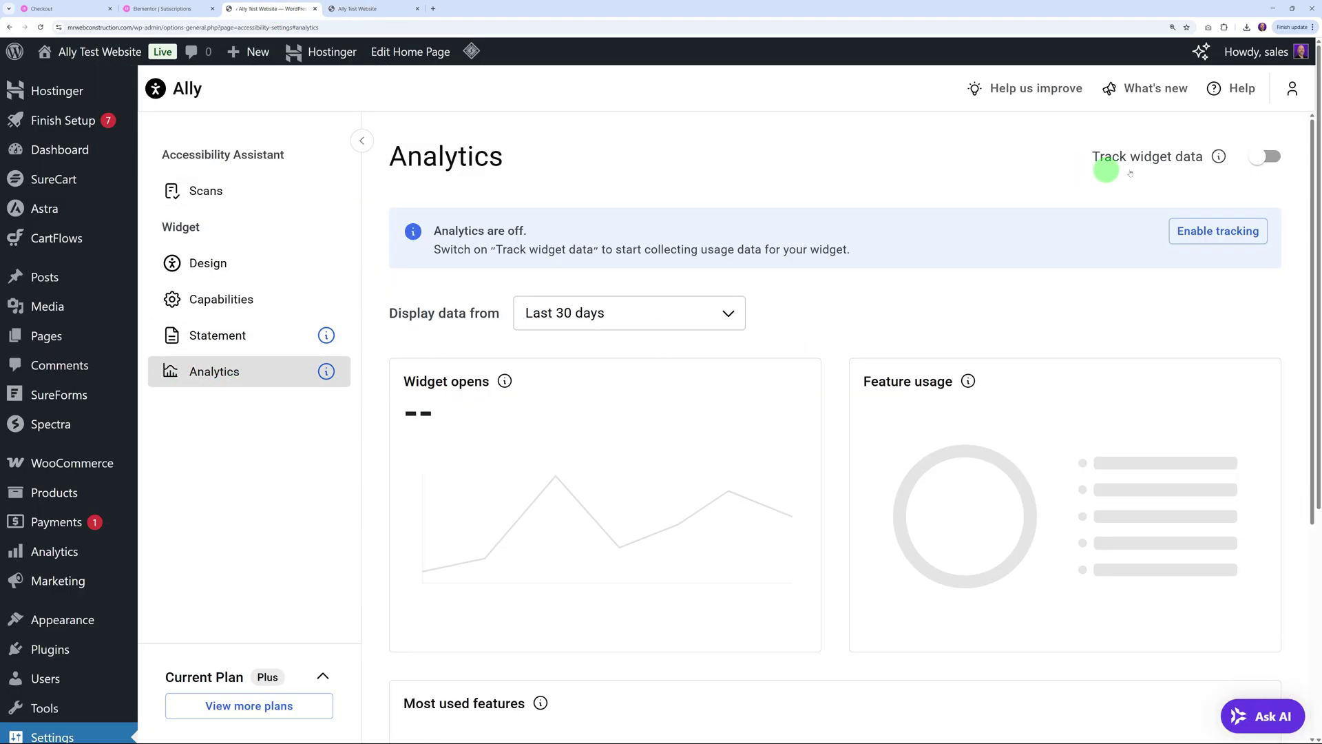
left_click(1220, 157)
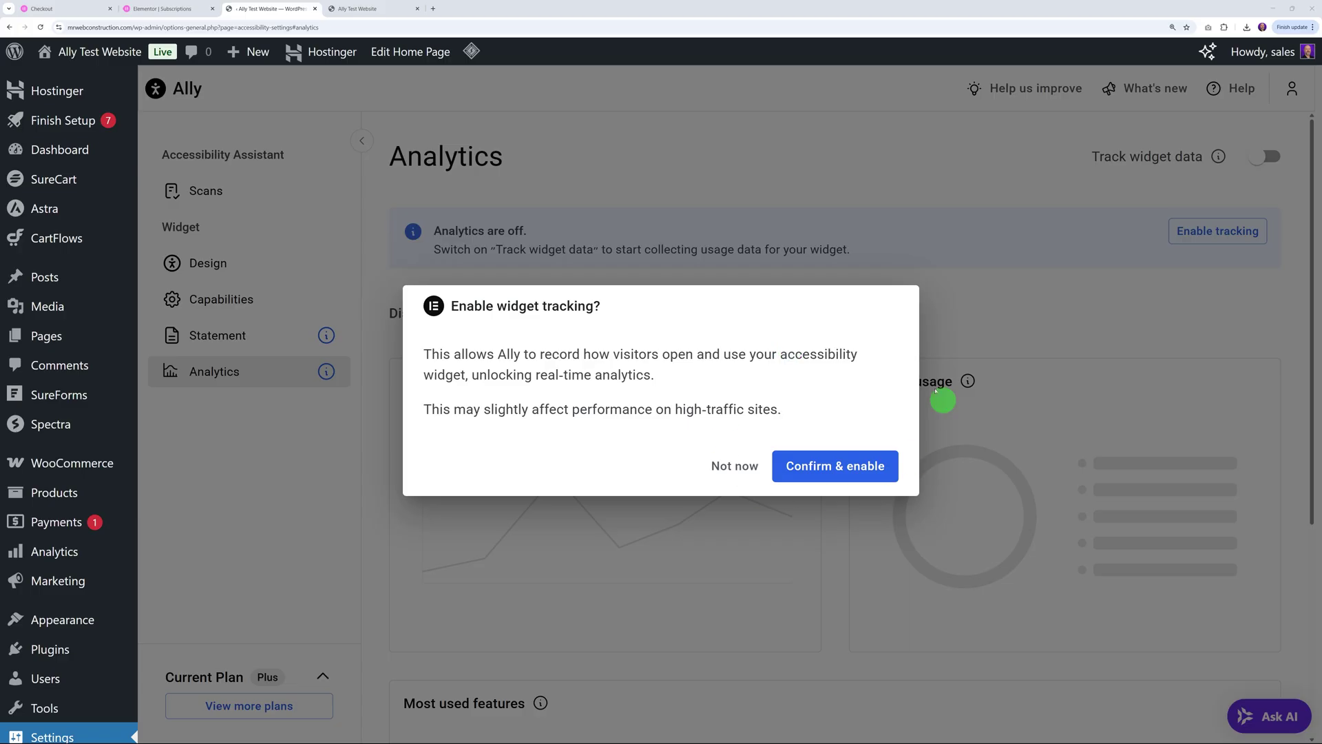
left_click(840, 466)
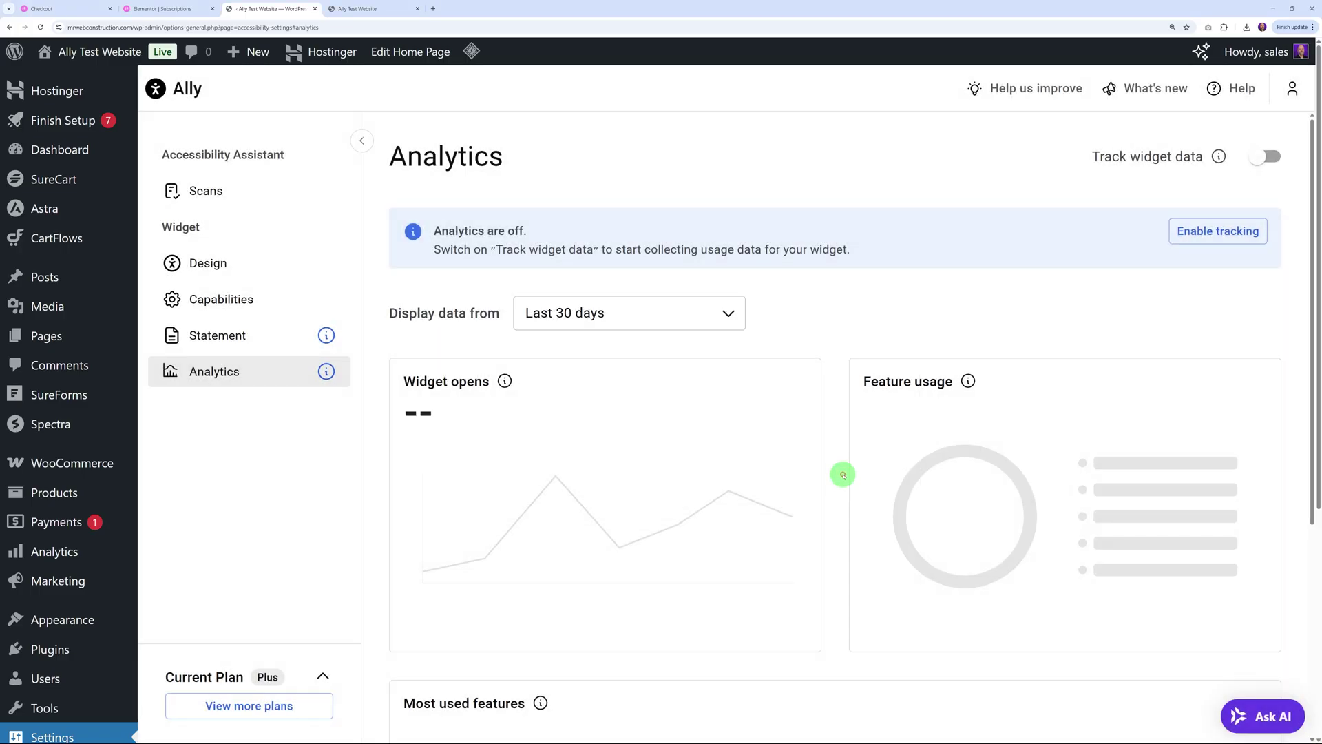